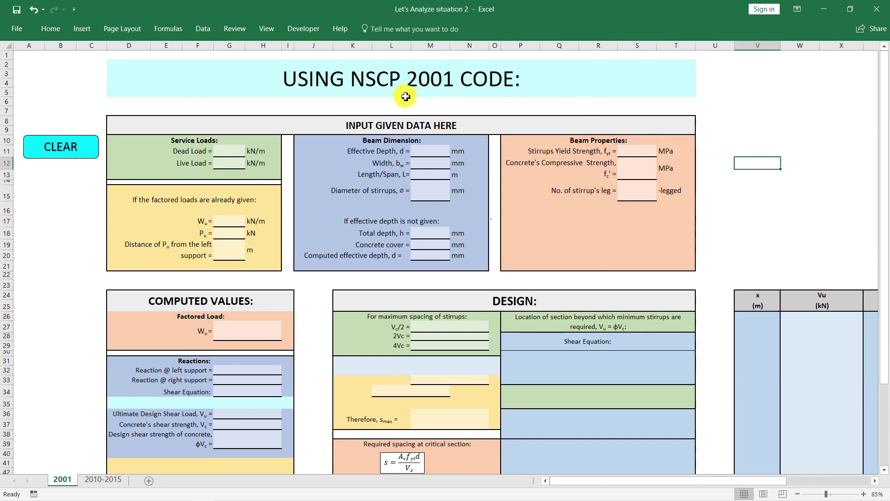
- Look over the 2010-2015 sheet, and on the 2001 sheet examine the load, beam dimension and property inputs and the result sections
left_click(103, 479)
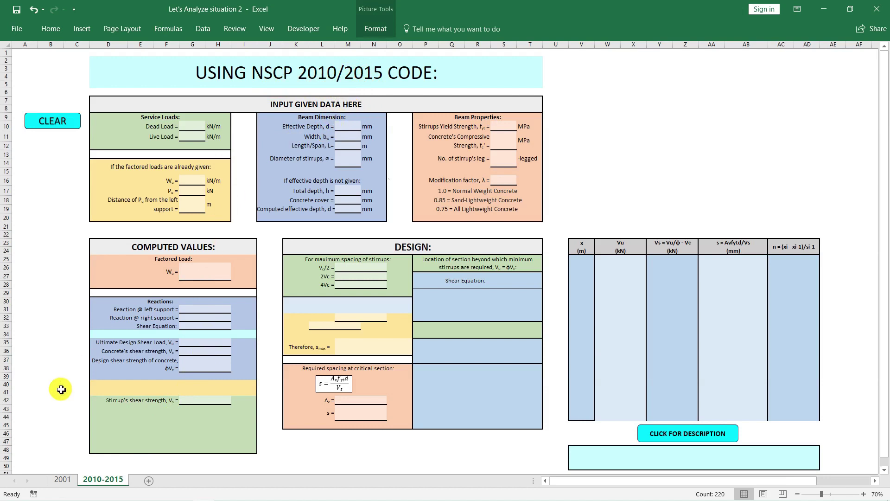
left_click(60, 482)
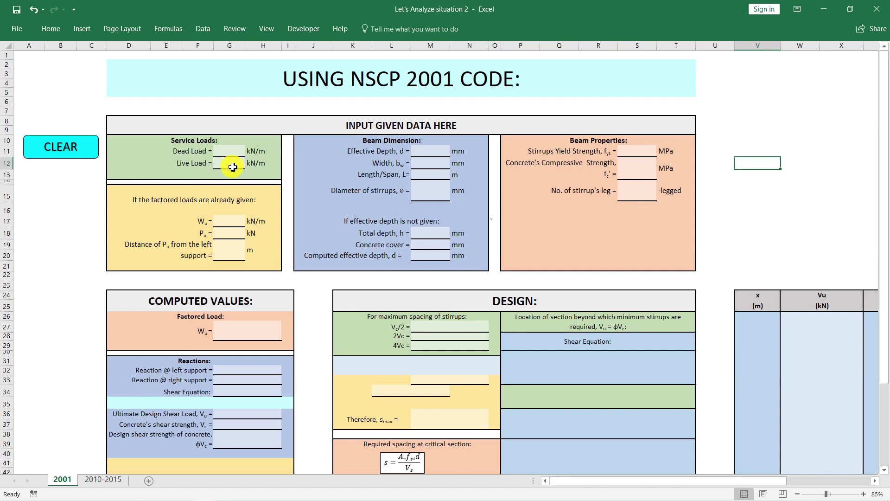
left_click(225, 222)
left_click(229, 234)
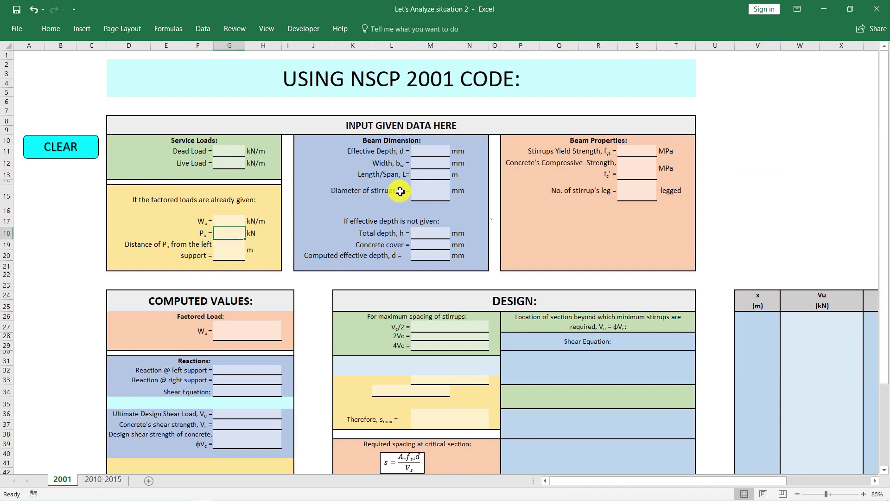
left_click(423, 162)
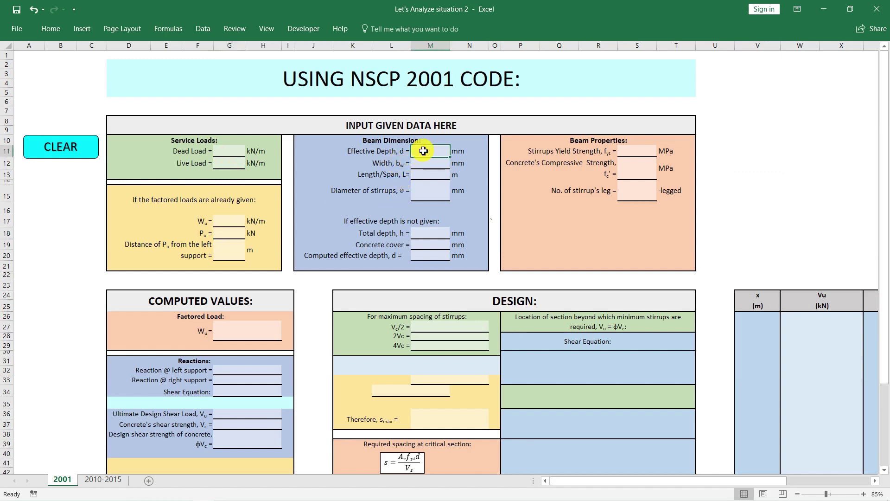
left_click(427, 175)
left_click(427, 192)
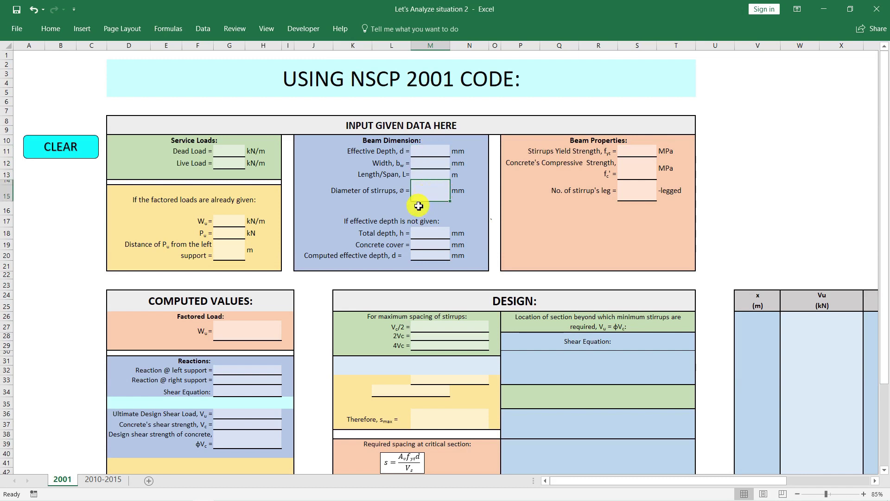
left_click(426, 235)
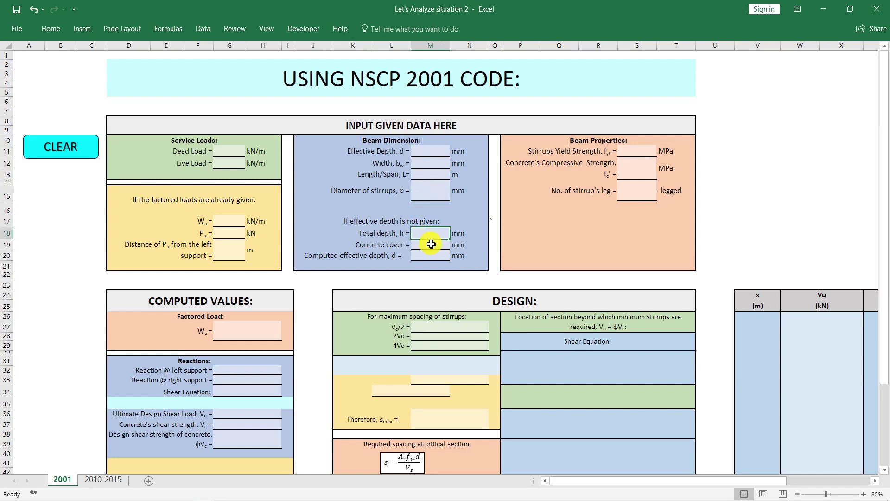
left_click(432, 245)
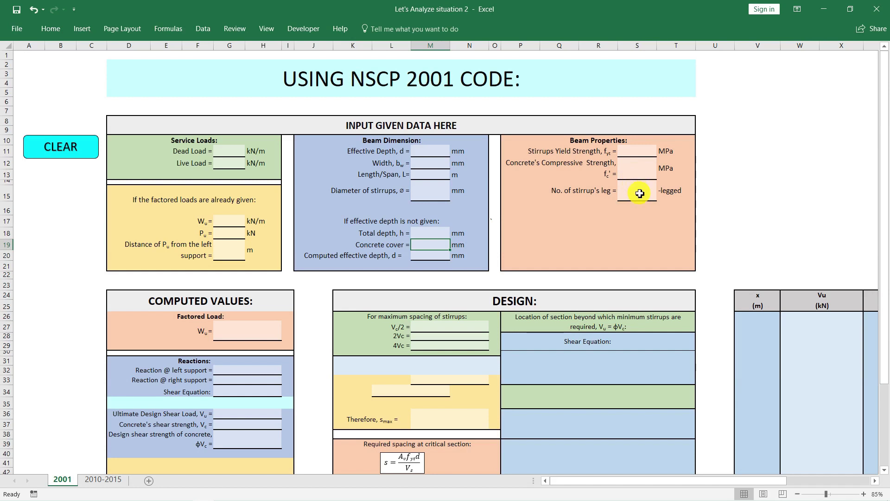
scroll(459, 195, "down", 5)
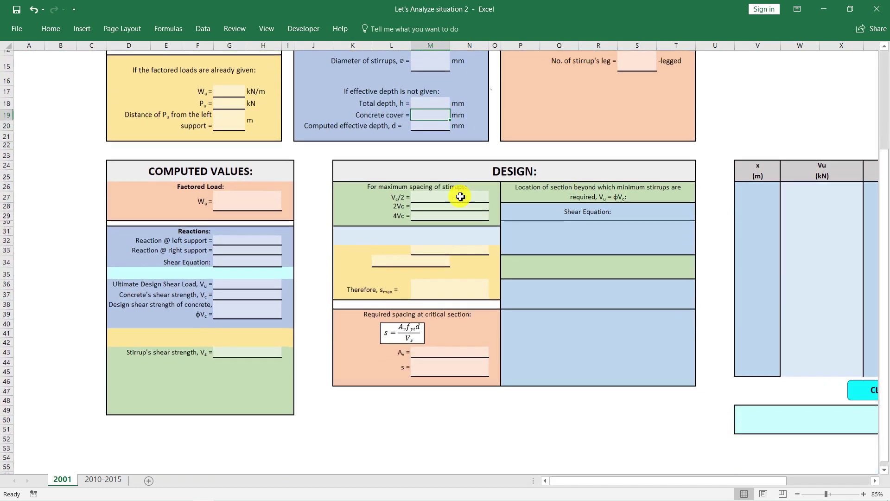
scroll(461, 197, "down", 1)
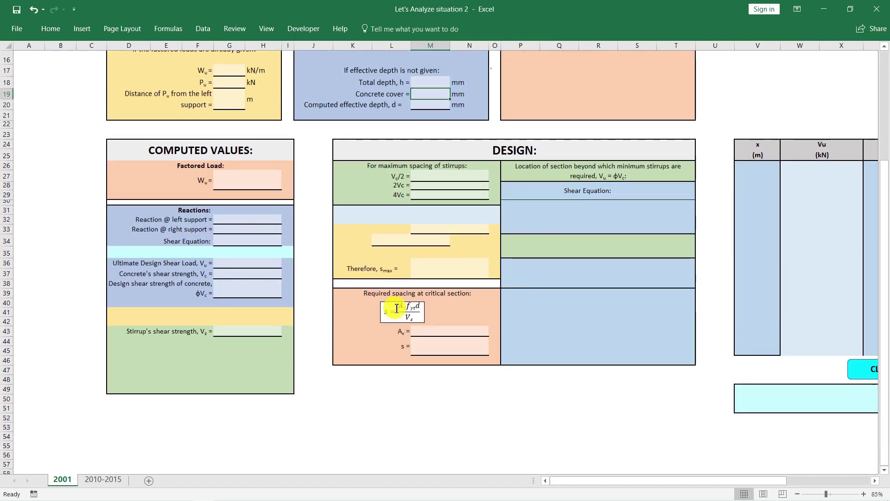
- Move the sample problem picture into the blank area above the stirrup spacing table, beside the Beam Properties block
left_click_drag(622, 480, 666, 473)
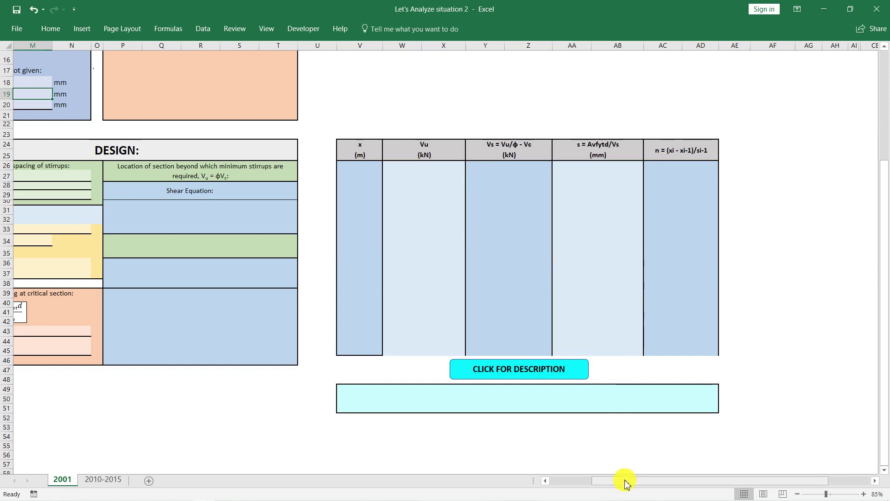
left_click_drag(624, 482, 634, 479)
scroll(632, 345, "up", 3)
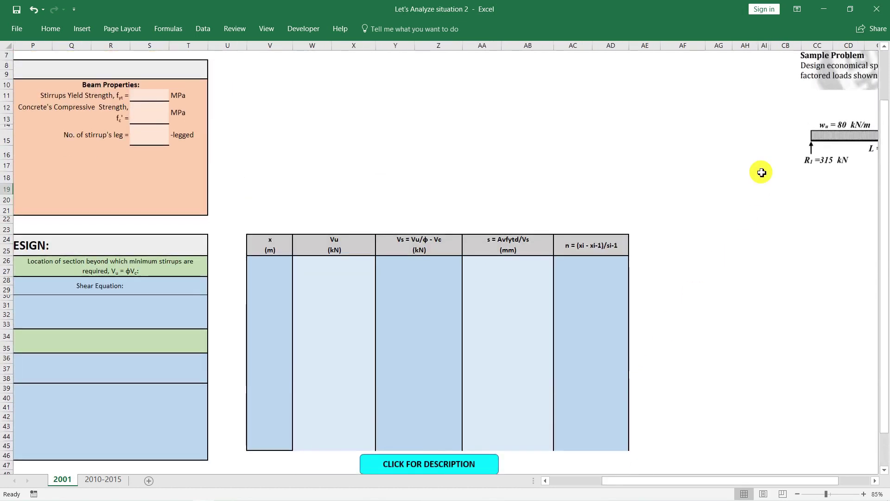
left_click_drag(642, 161, 252, 155)
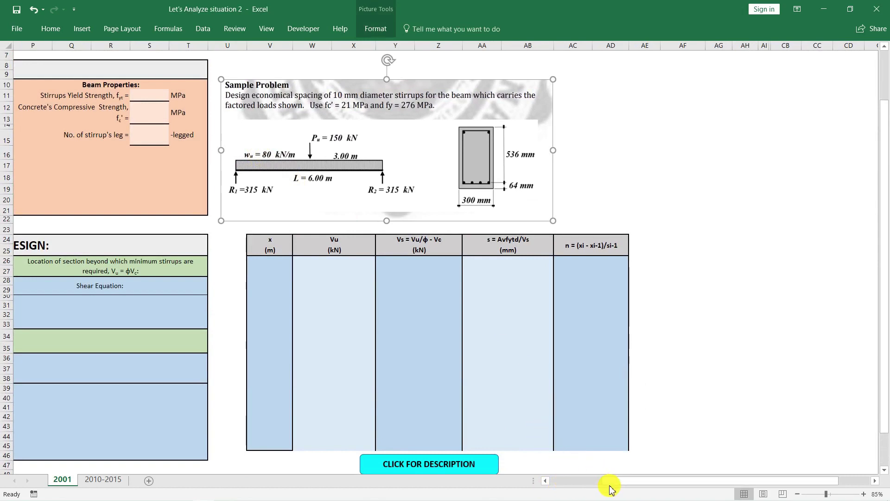
- Enter the given factored loads: Wu 80 kN/m, Pu 150 kN, and Pu's distance from the left support 3 m
left_click_drag(605, 485, 572, 482)
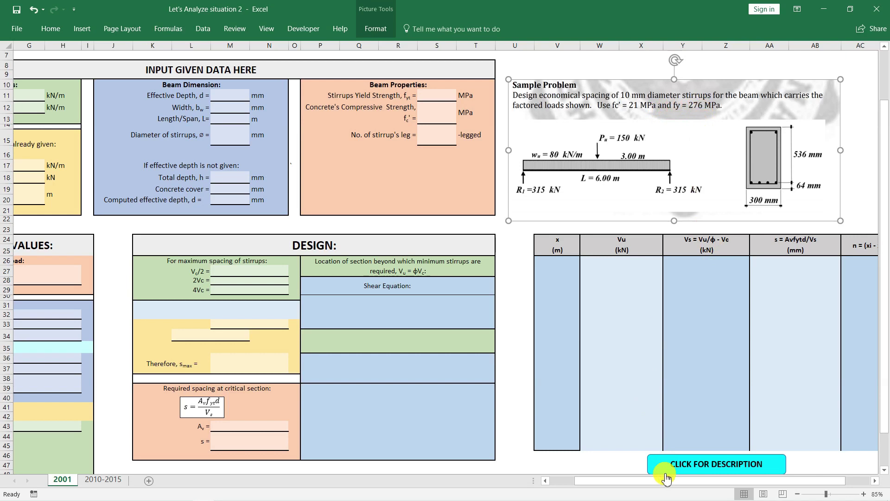
left_click_drag(663, 482, 656, 482)
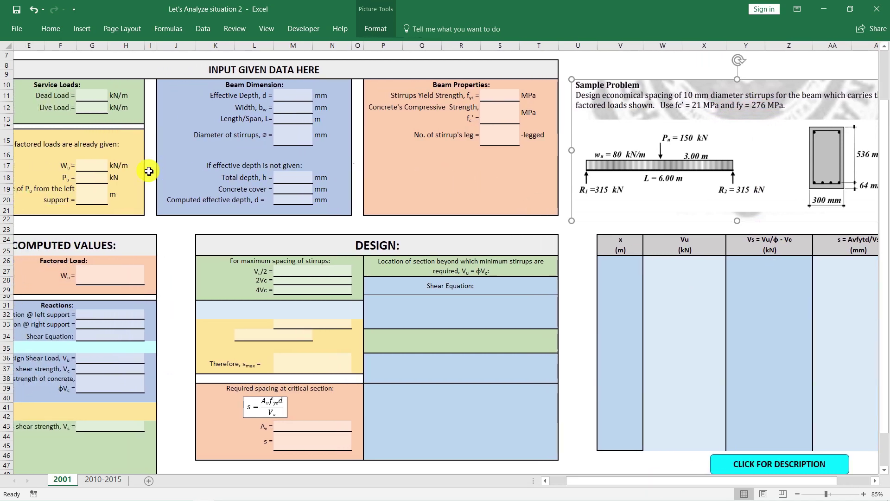
left_click(95, 164)
type("80")
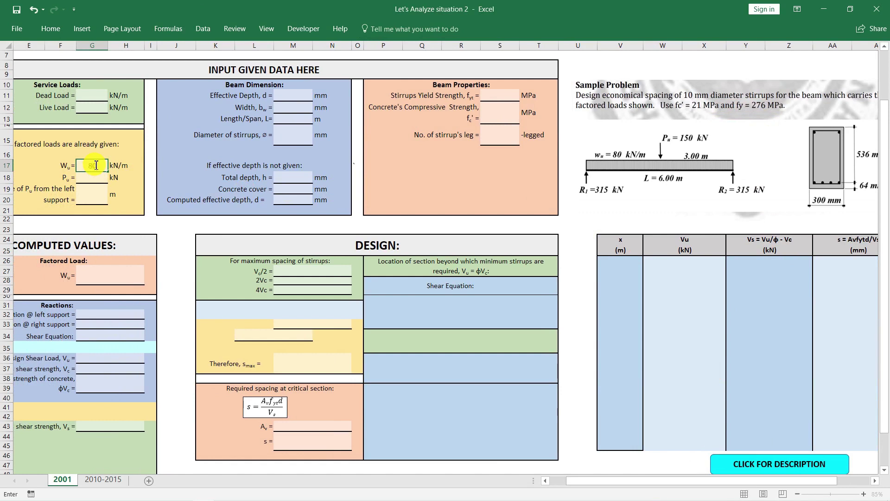
key("Return")
type("150")
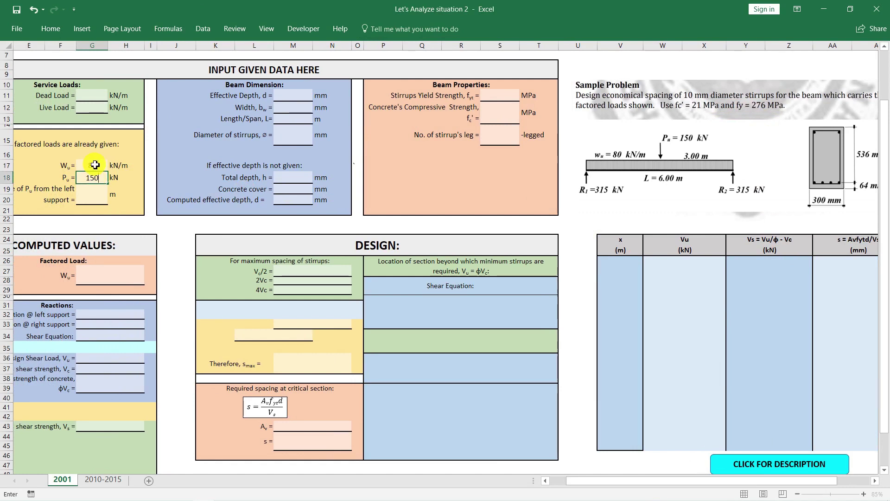
key("Return")
left_click_drag(575, 483, 548, 482)
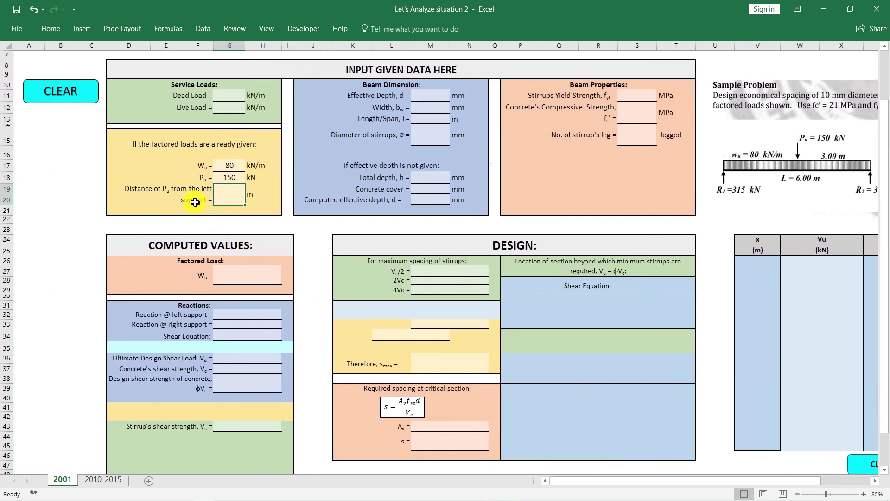
left_click_drag(579, 481, 590, 484)
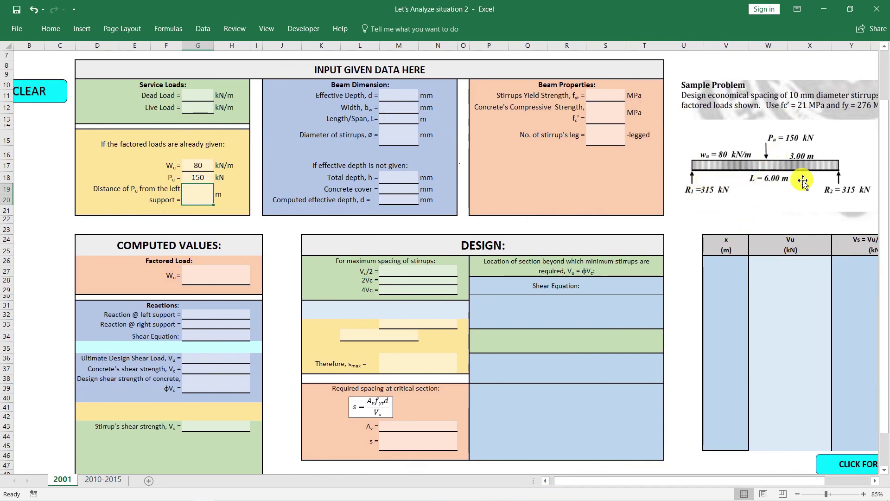
type("3")
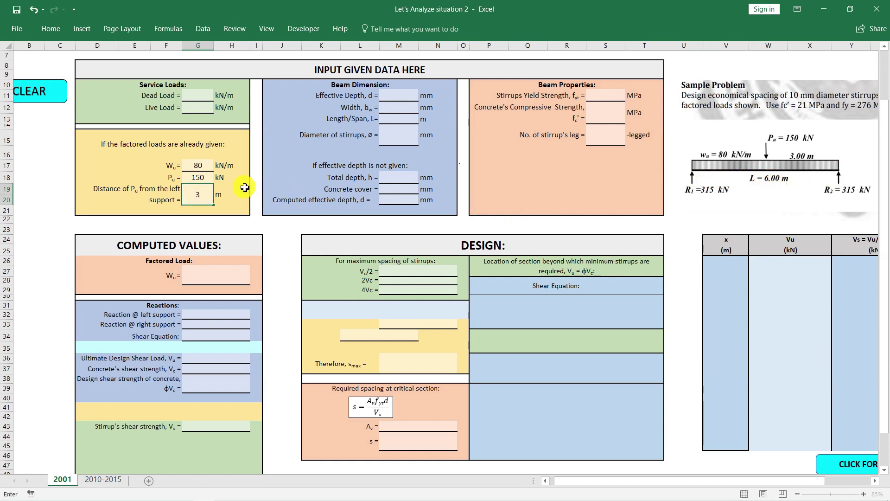
- Enter the beam dimensions: effective depth 536 mm, width 300 mm, span 6 m and stirrup diameter 10 mm
left_click(392, 95)
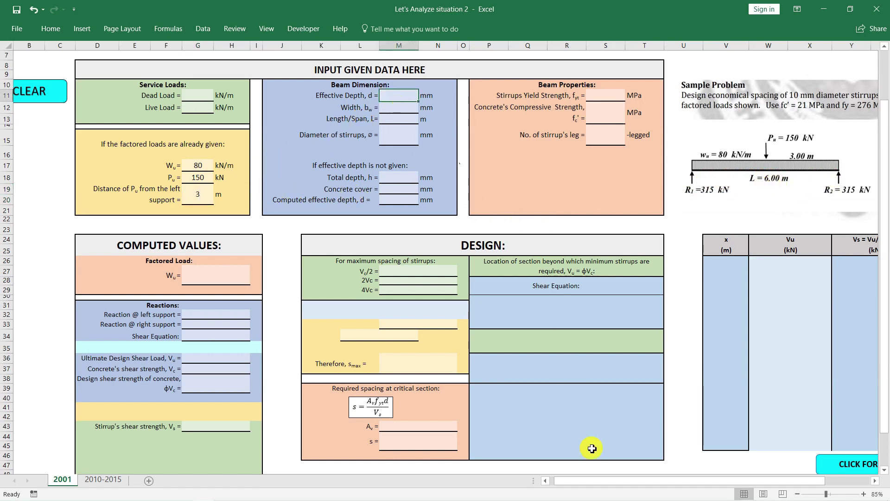
left_click_drag(595, 484, 609, 484)
type("536")
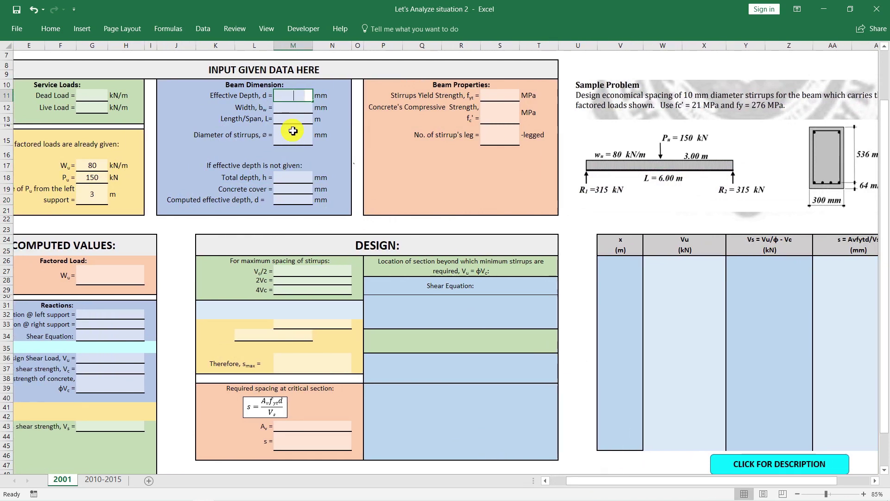
key("Return")
type("300")
key("Return")
type("6")
key("Return")
type("1")
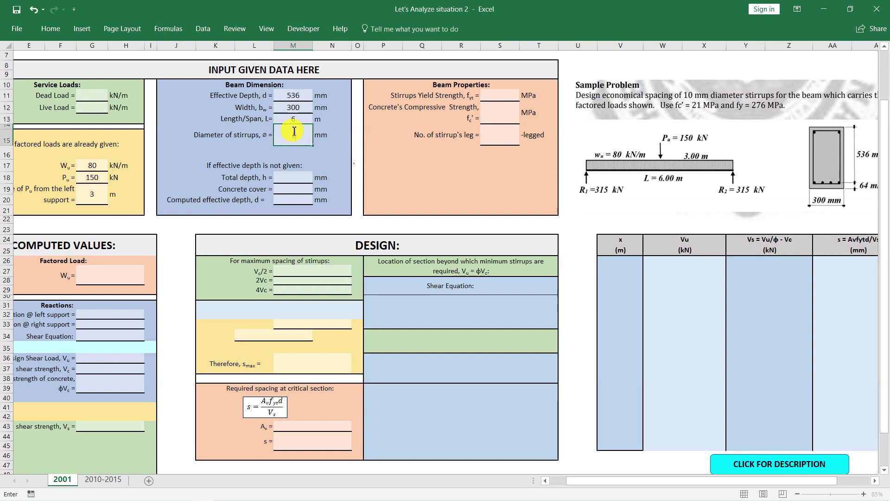
type("0")
- Enter the beam properties: stirrup yield strength 276 MPa, concrete compressive strength 21 MPa and 2-legged stirrups
left_click(506, 94)
type("276")
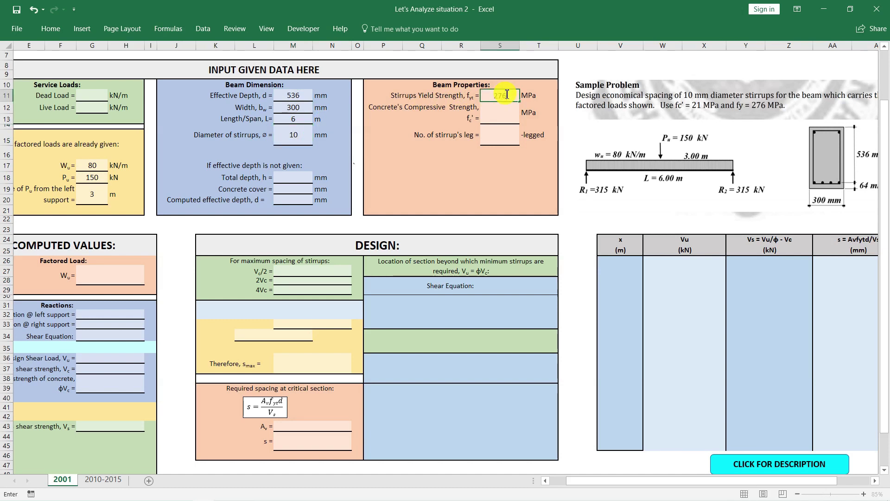
key("Return")
type("2")
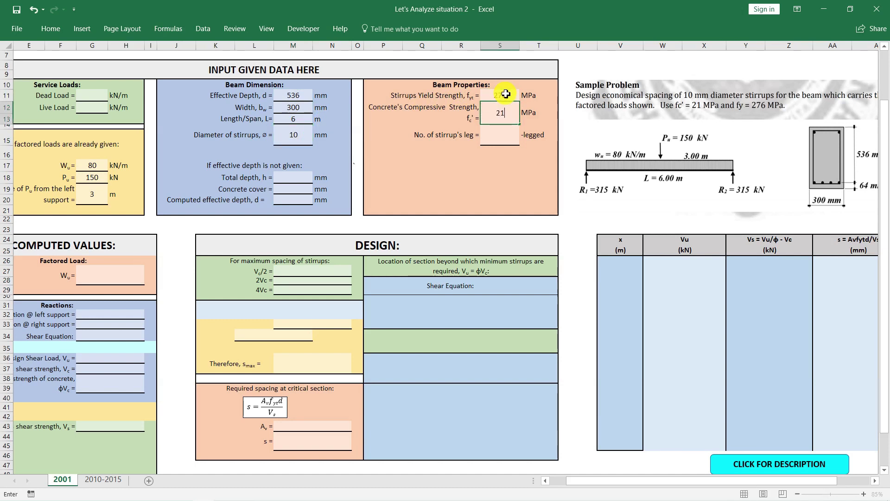
type("1")
key("Return")
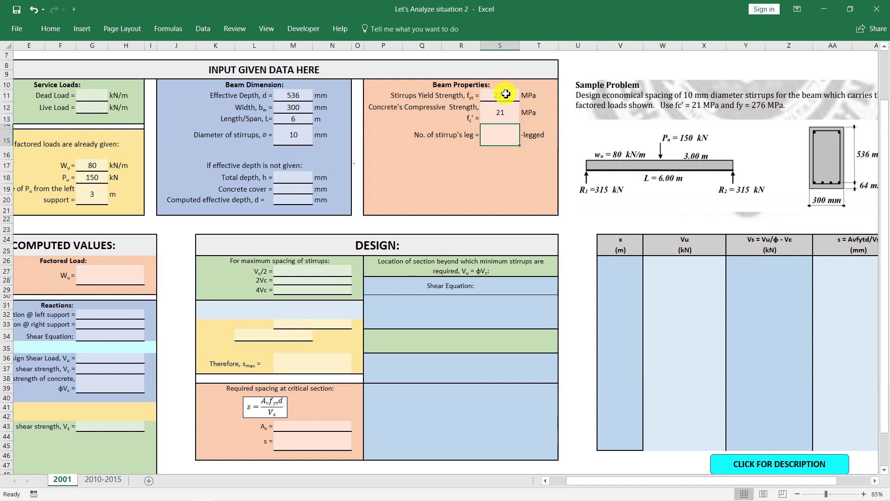
type("2")
key("Return")
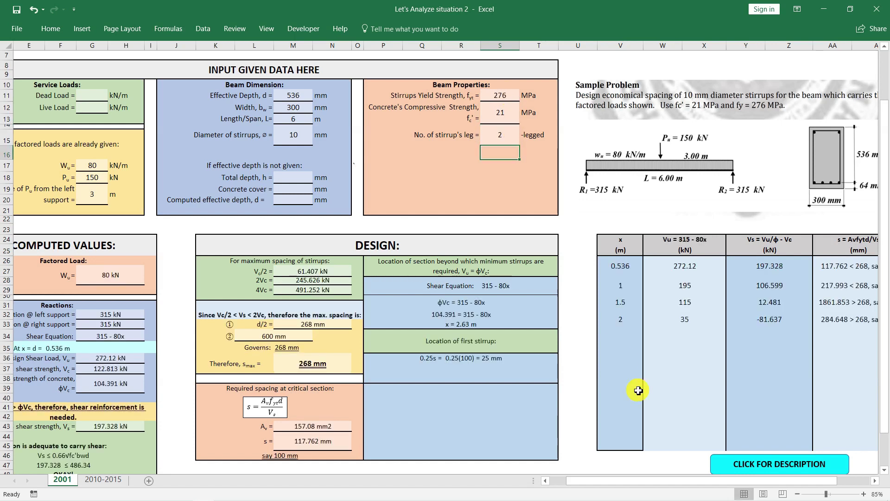
- Examine the computed values: reactions, shear equation, concrete shear strengths, stirrup shear strength and the section adequacy check
left_click_drag(589, 482, 575, 481)
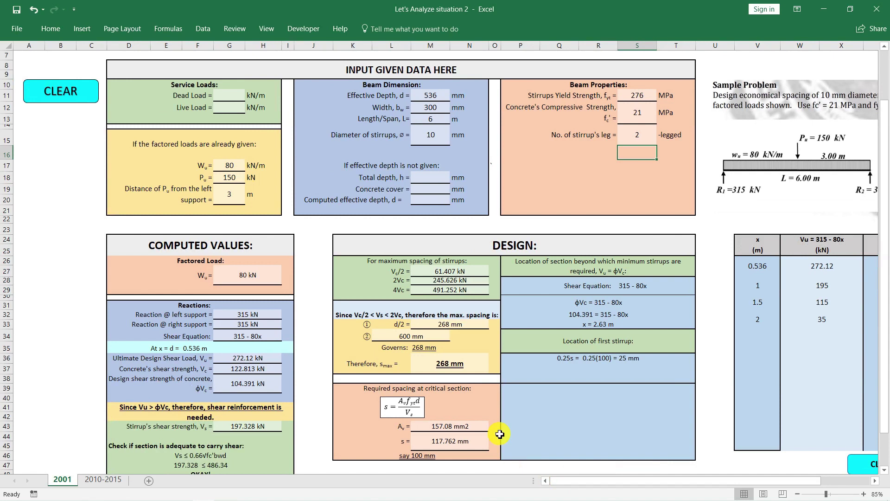
scroll(453, 367, "down", 3)
scroll(449, 366, "down", 1)
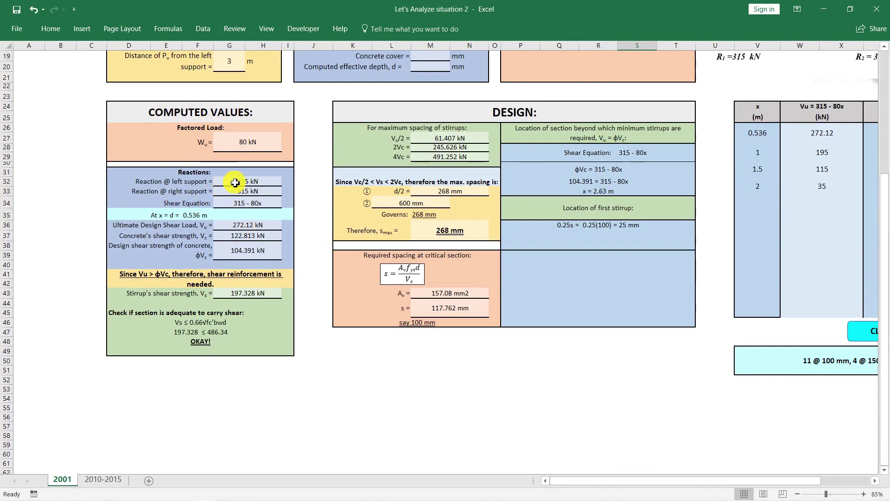
left_click(249, 205)
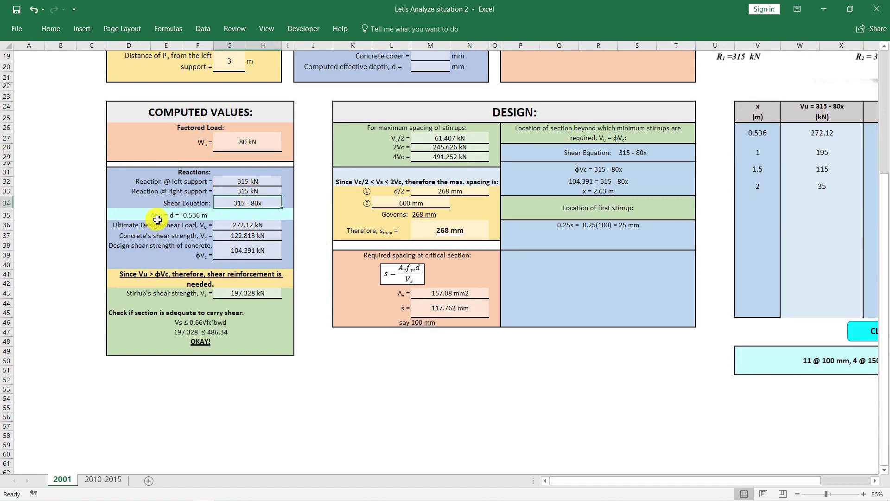
left_click(232, 236)
left_click(227, 254)
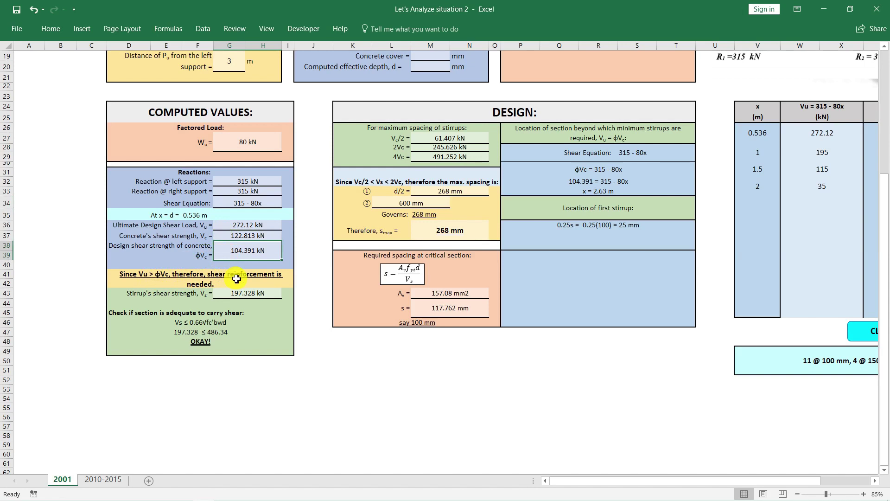
scroll(236, 279, "down", 1)
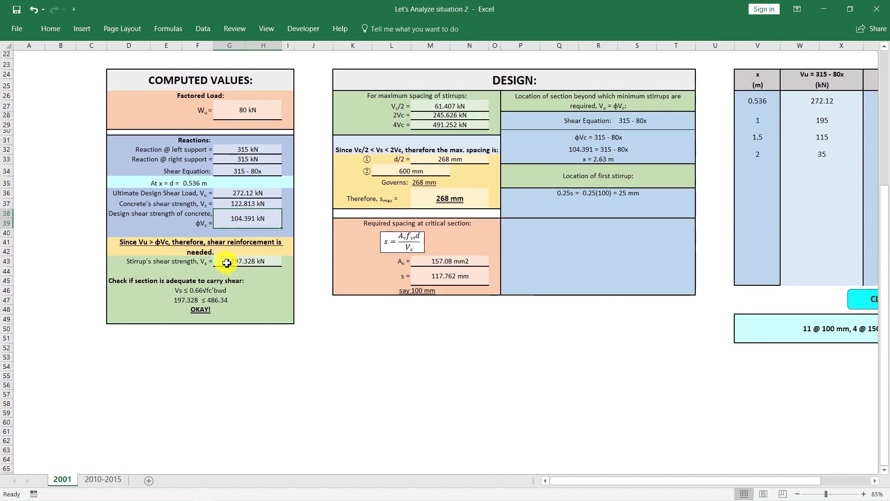
left_click(224, 263)
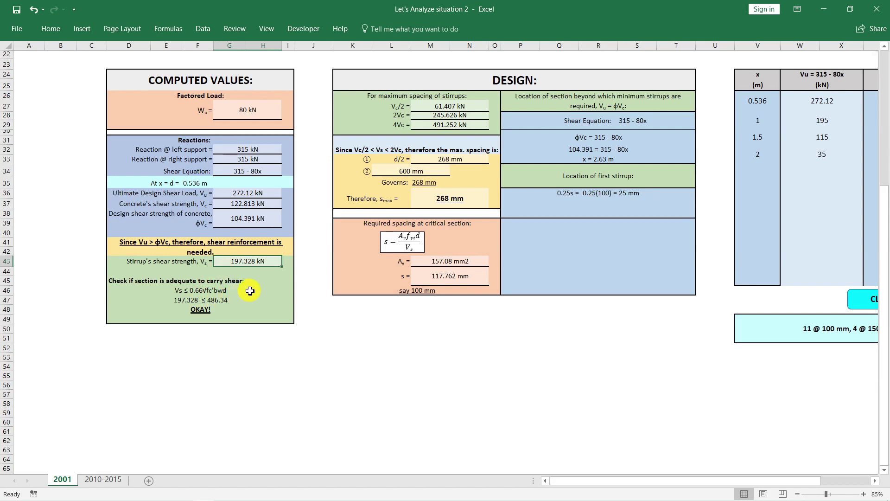
left_click(204, 308)
- Examine the Vc/2, 2Vc and 4Vc values for maximum stirrup spacing in the Design section
scroll(343, 324, "up", 3)
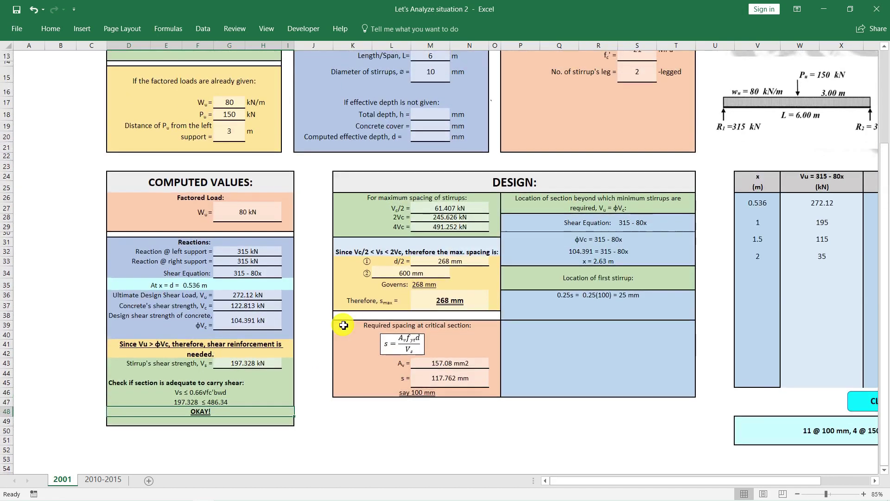
left_click_drag(668, 483, 668, 481)
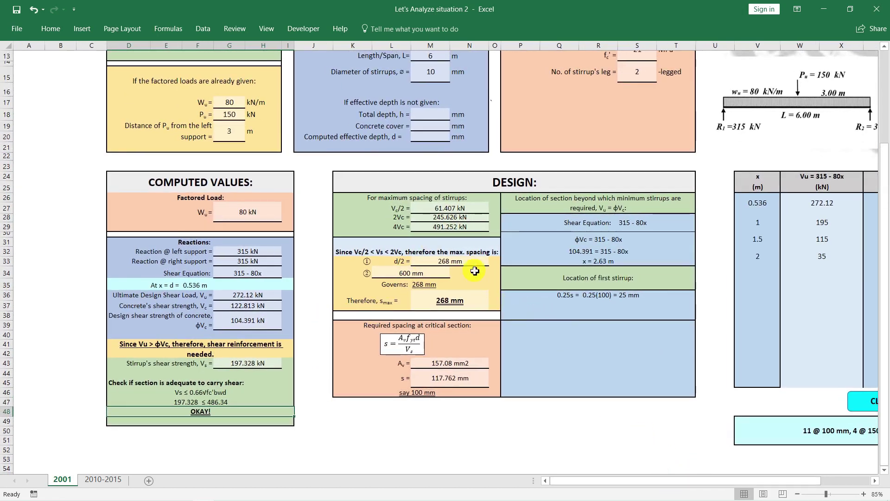
left_click(426, 208)
left_click(424, 217)
left_click(424, 227)
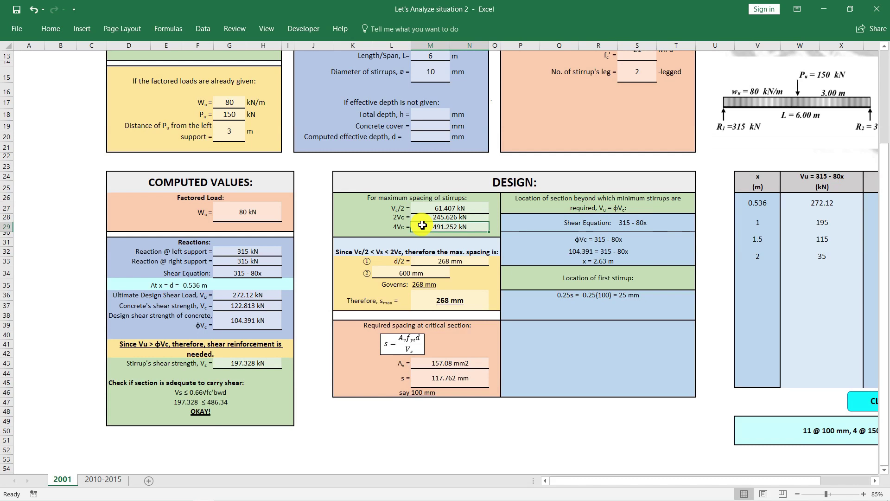
- Compare the stirrup shear strength Vs with the Vc/2 and 2Vc limits and examine the resulting maximum spacing criteria in the Design section
left_click(251, 363)
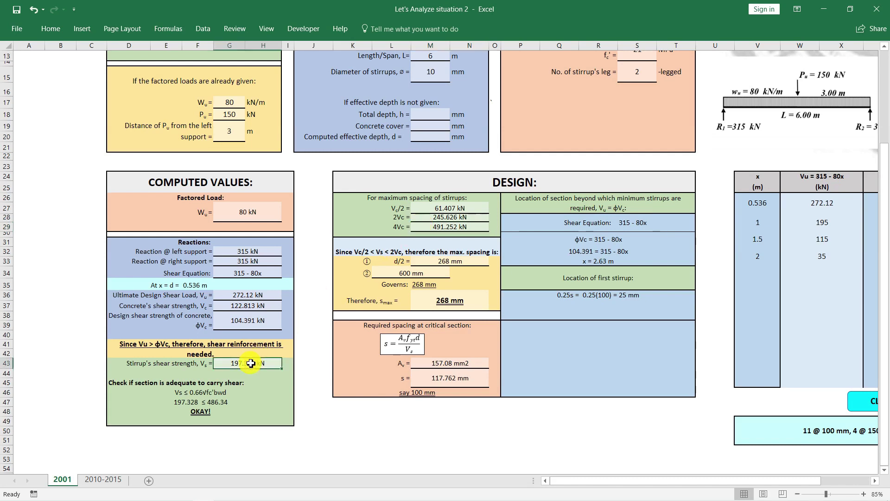
left_click(420, 208)
left_click(420, 220)
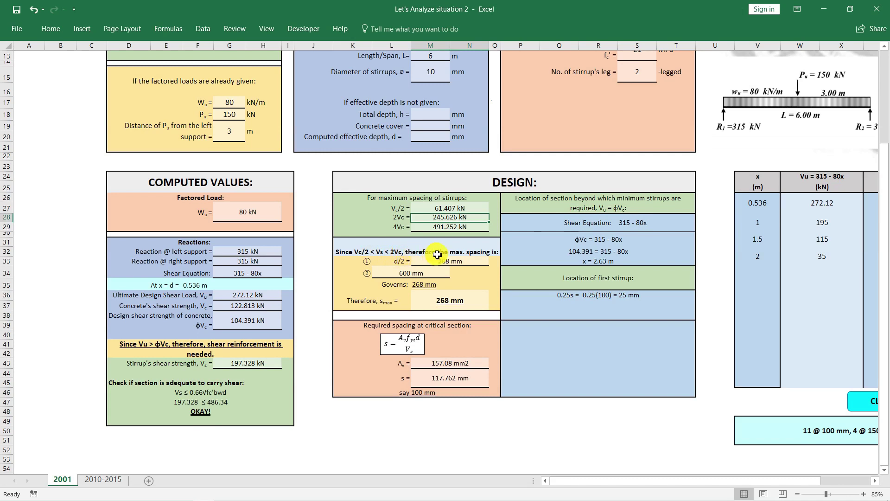
scroll(461, 255, "down", 1)
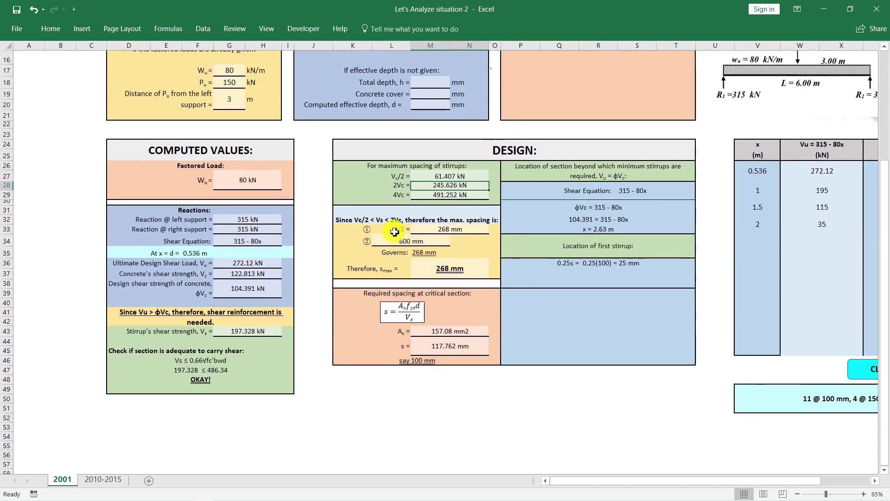
left_click(399, 239)
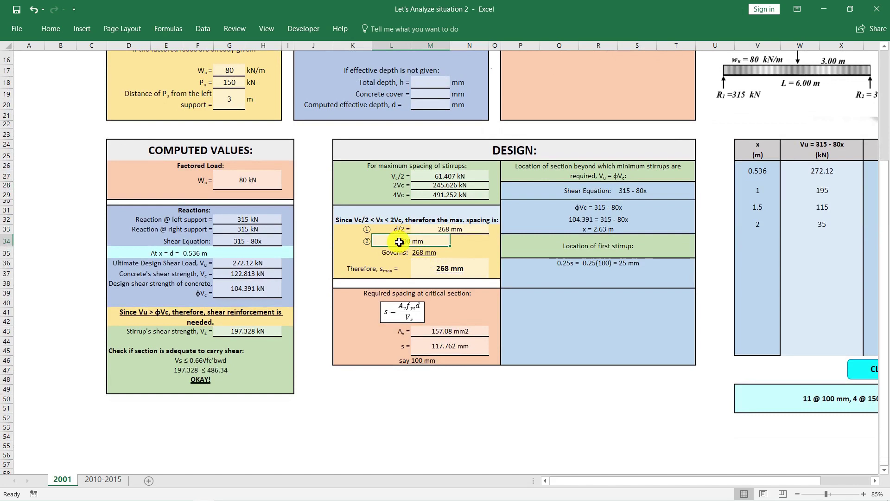
left_click(437, 228)
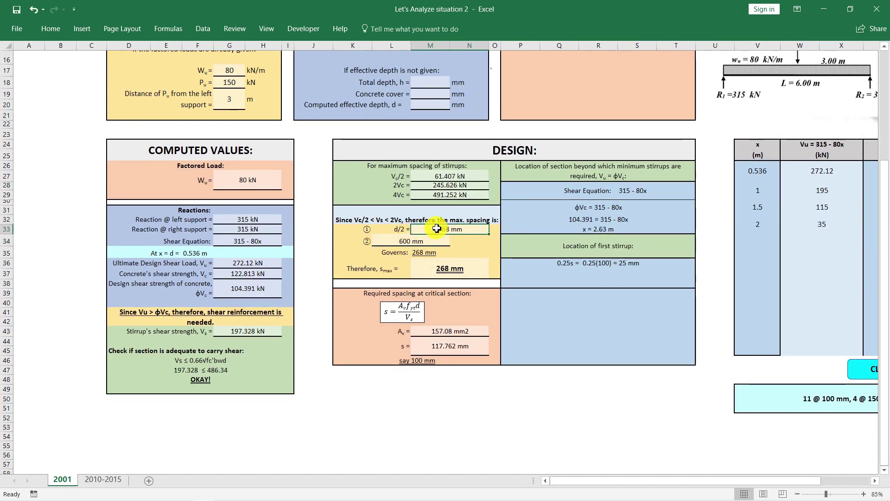
left_click(431, 268)
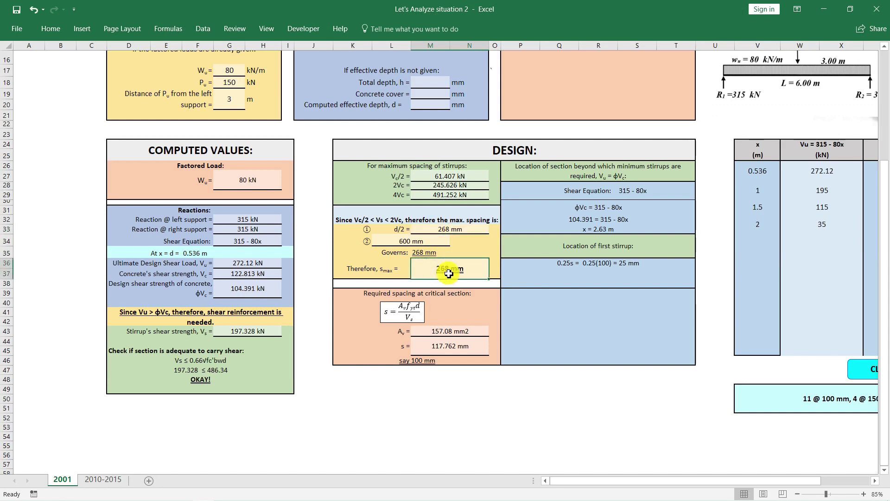
- Examine the required spacing at the critical section, the section beyond which minimum stirrups are required and the first stirrup location
scroll(449, 273, "down", 1)
scroll(449, 274, "down", 1)
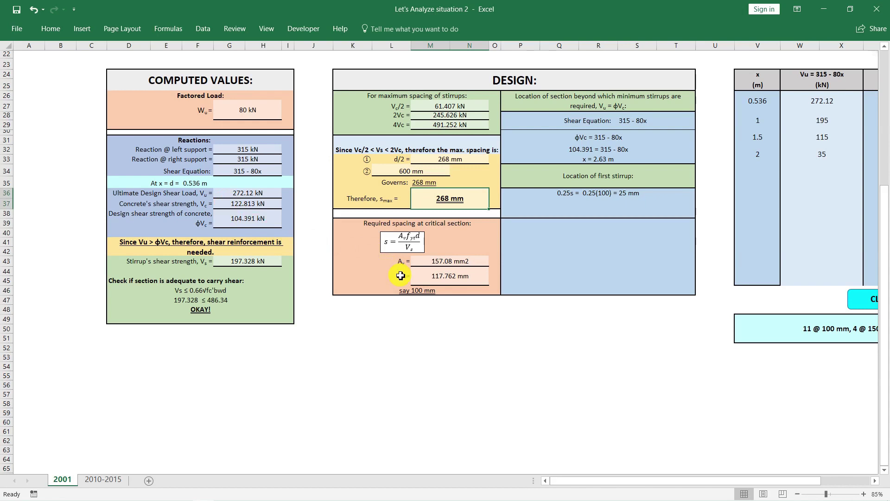
left_click(424, 280)
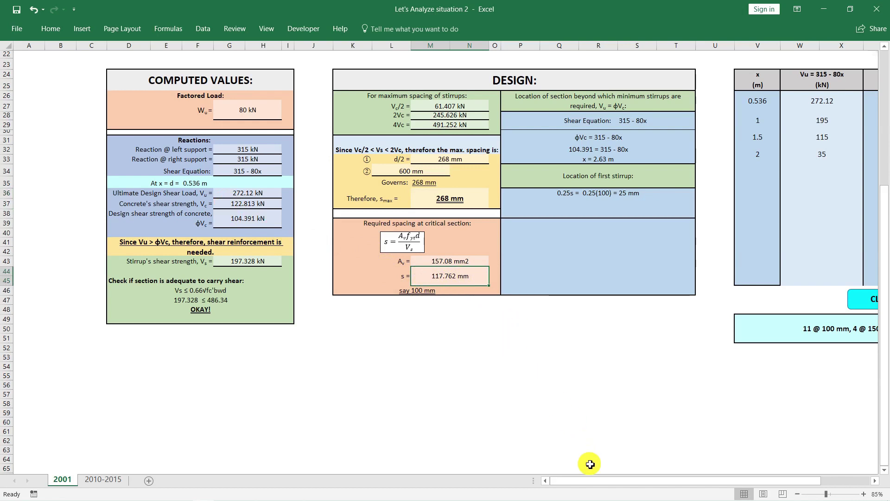
left_click_drag(593, 484, 609, 484)
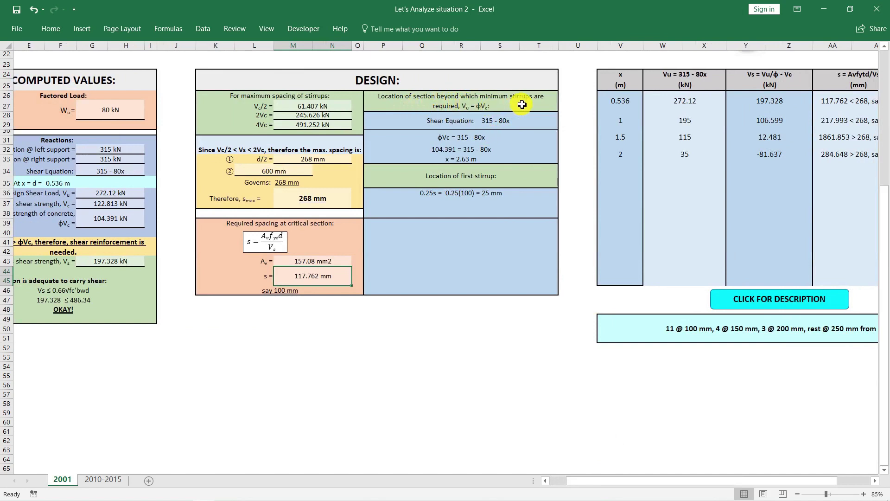
left_click(464, 159)
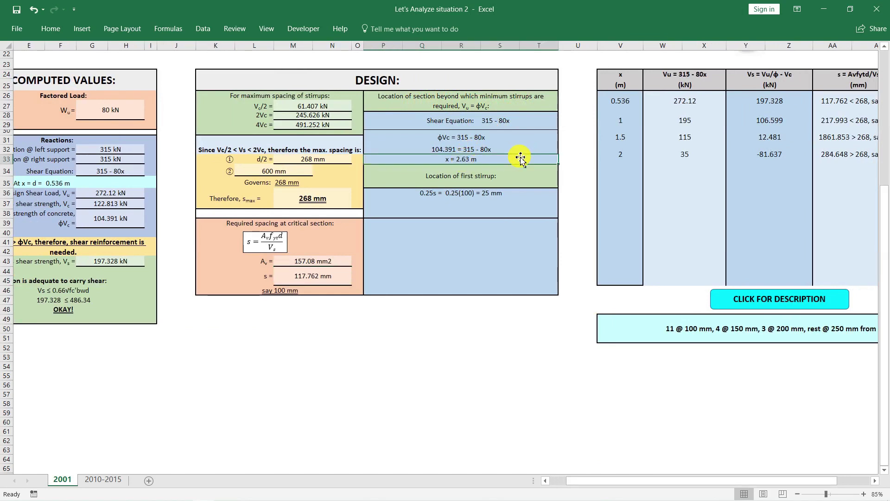
left_click(492, 178)
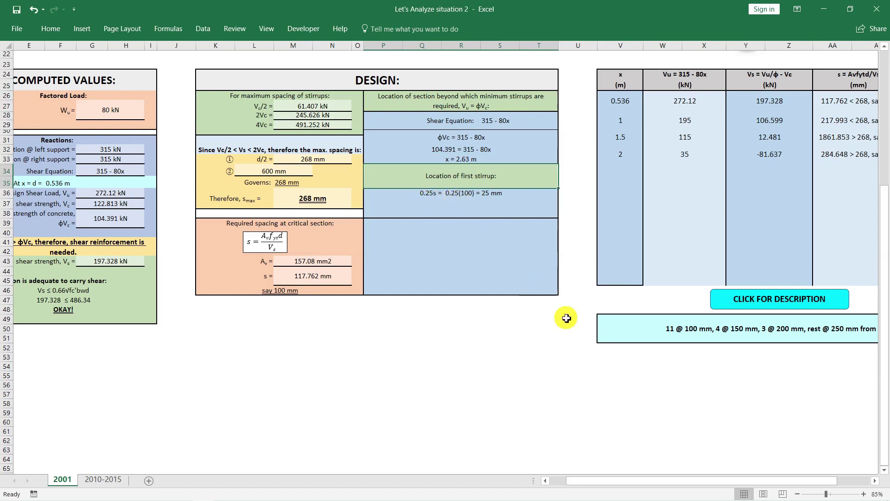
- Review the stirrup spacing table and generate the spacing description below it
left_click_drag(612, 482, 657, 476)
scroll(685, 359, "up", 2)
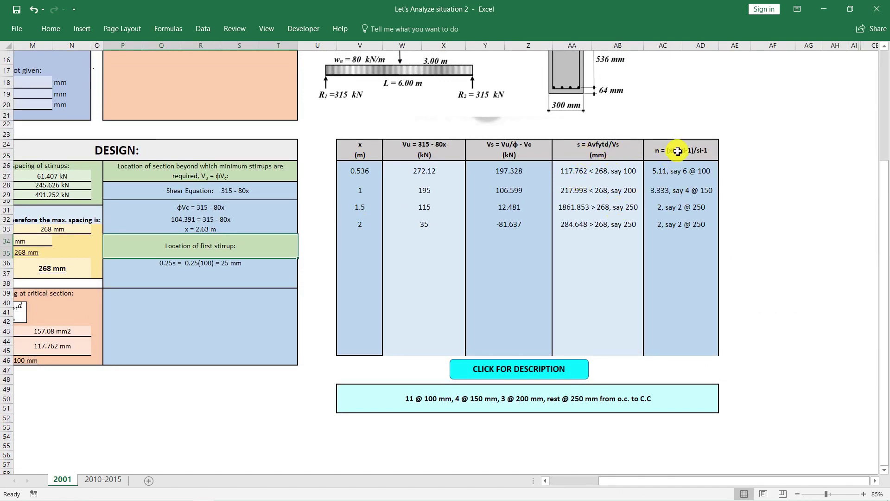
scroll(684, 224, "down", 4)
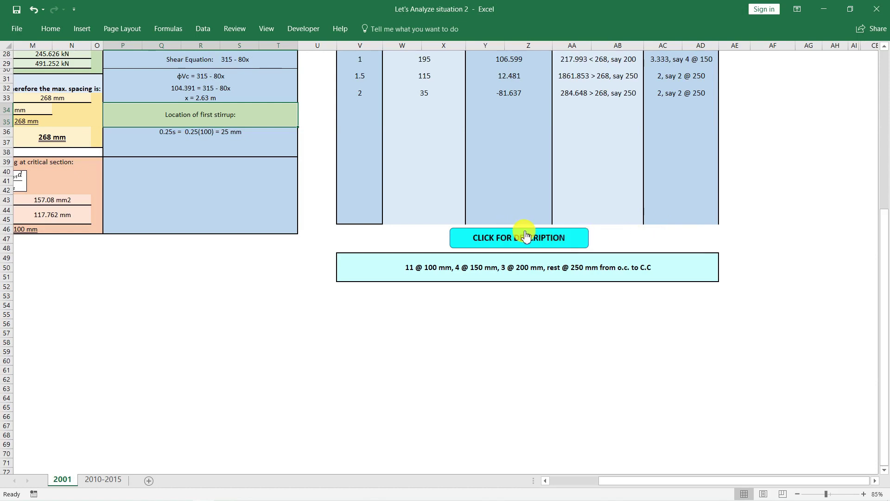
left_click(512, 236)
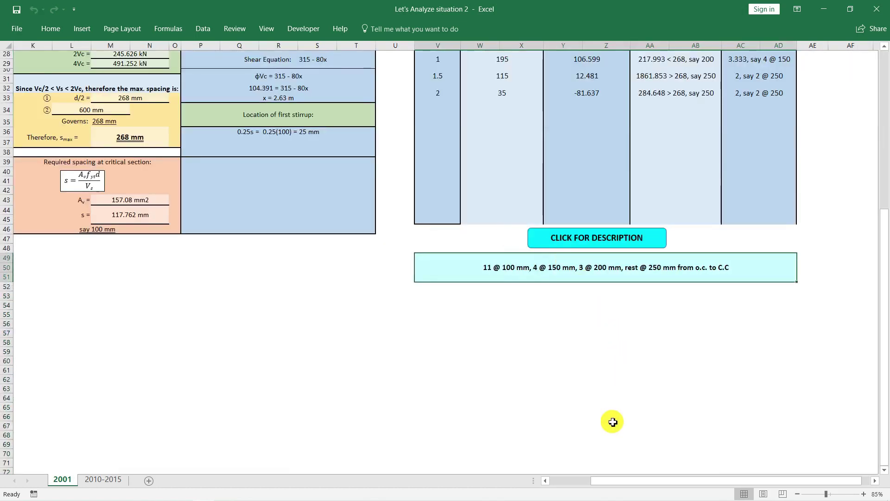
left_click_drag(614, 481, 628, 478)
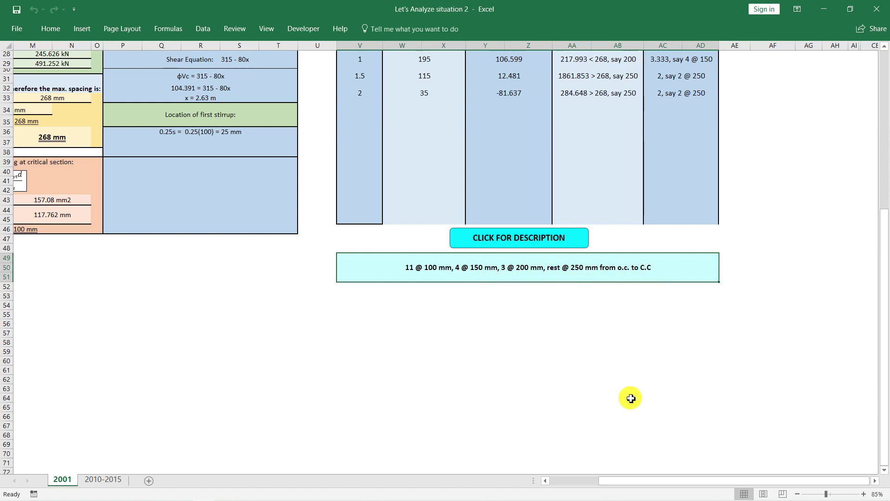
- Clear all the given data and results from the NSCP 2001 worksheet
left_click_drag(625, 485, 555, 482)
scroll(382, 267, "up", 9)
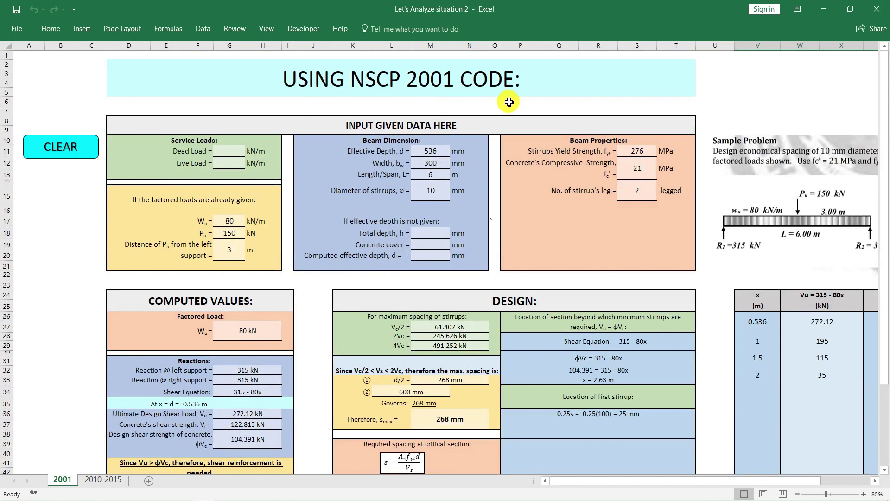
left_click(63, 149)
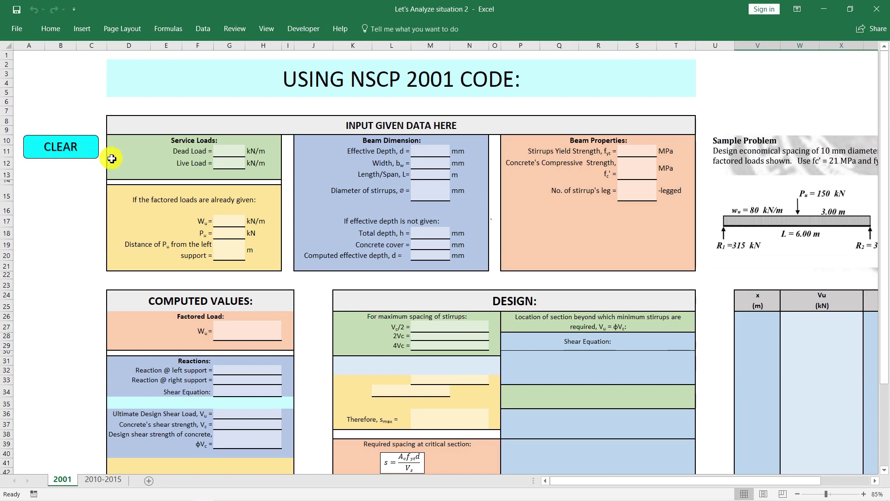
- Switch to the 2010-2015 worksheet and move the sample problem picture beside the Beam Properties block, above the spacing table
left_click(103, 479)
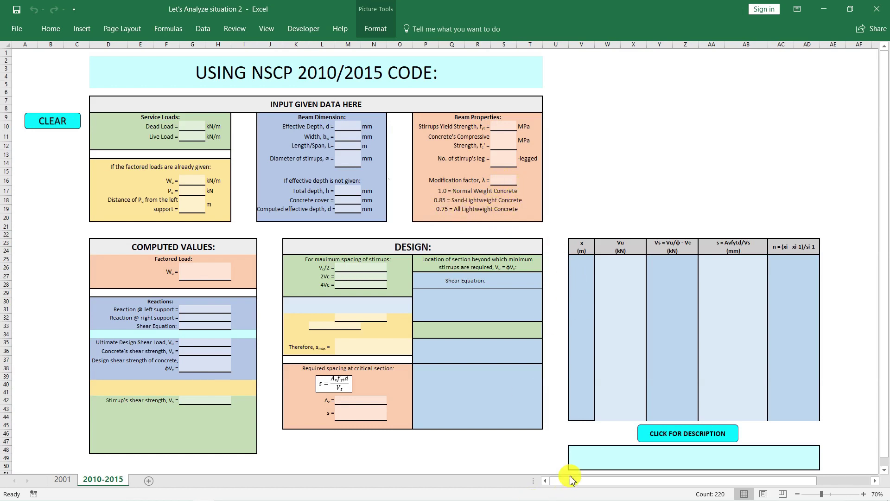
left_click_drag(562, 483, 619, 477)
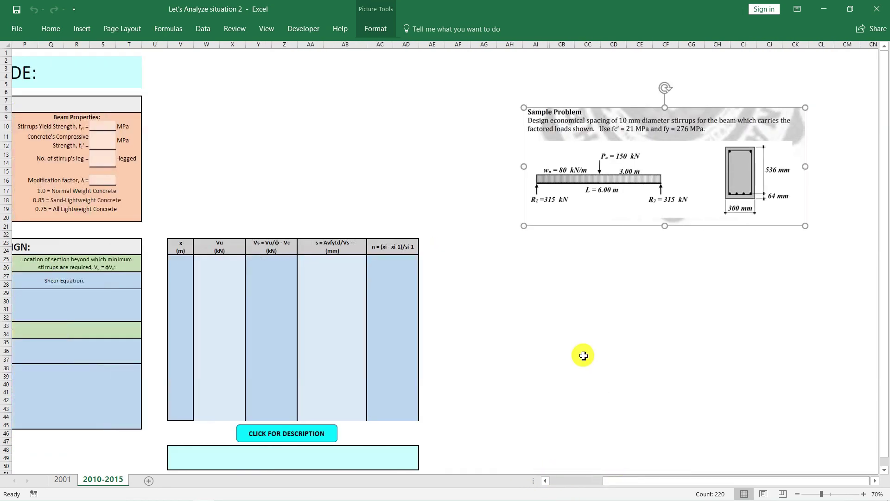
left_click_drag(599, 210, 221, 211)
left_click_drag(616, 486, 554, 483)
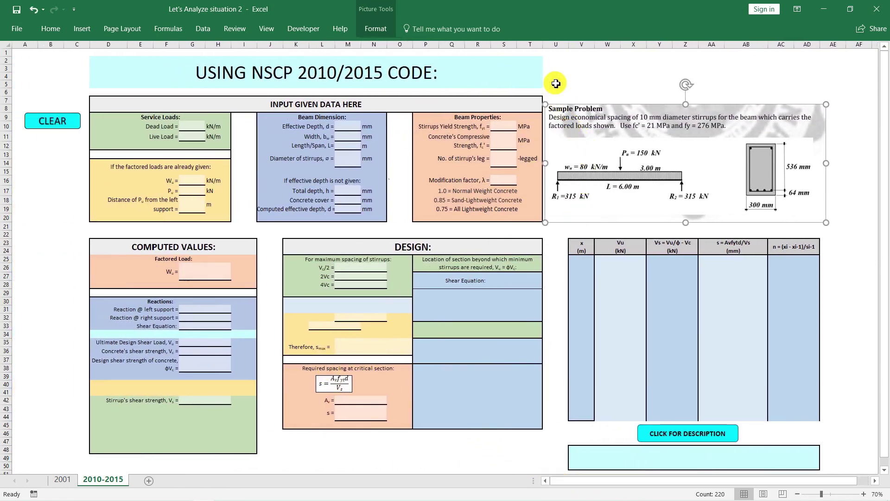
- Enter the factored loads: Wu 80 kN/m, Pu 150 kN and a distance of 3 m from the left support
left_click(184, 182)
type("80")
key("Return")
type("150")
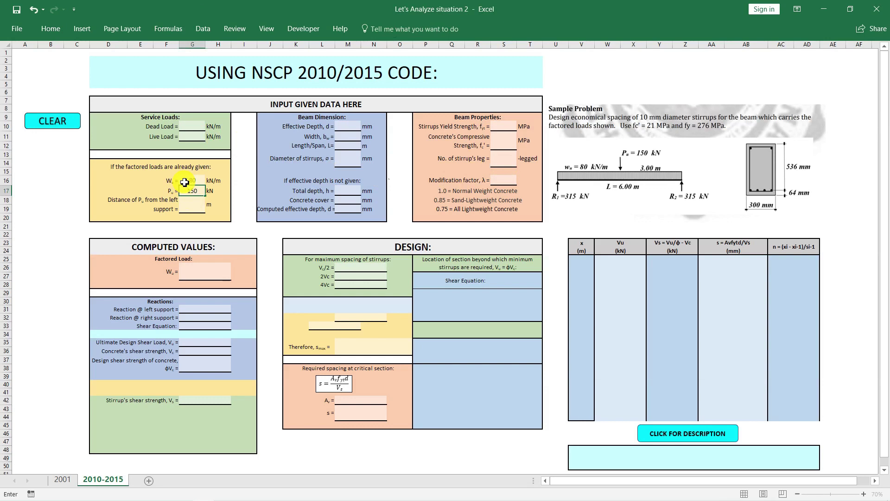
key("Return")
type("3")
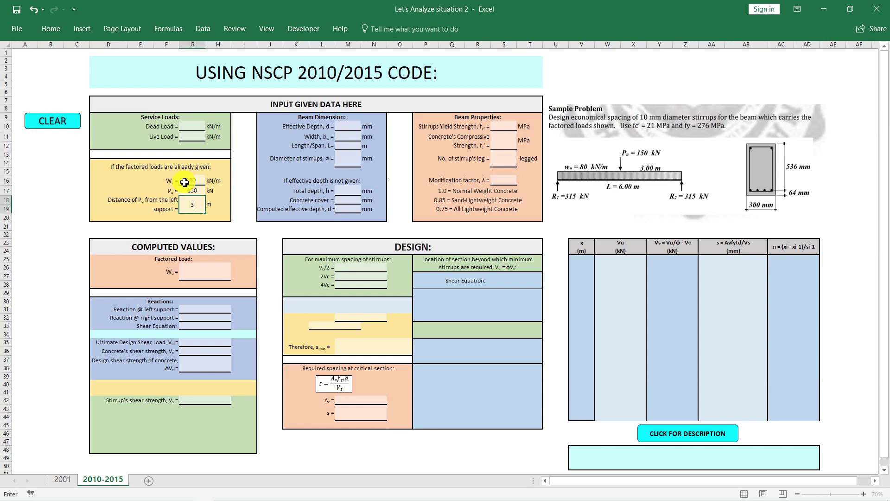
- Enter the beam dimensions on the 2010-2015 sheet: effective depth 536 mm, width 300 mm, span 6 m and stirrup diameter 10 mm
left_click(346, 126)
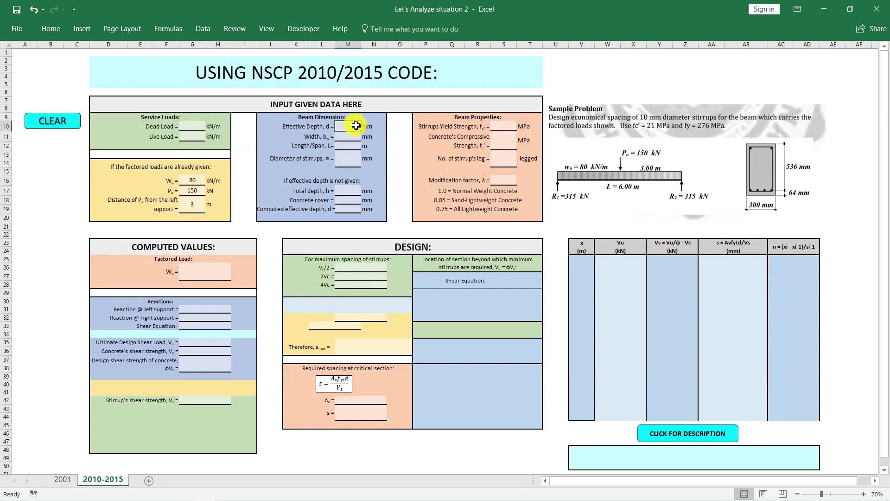
type("53")
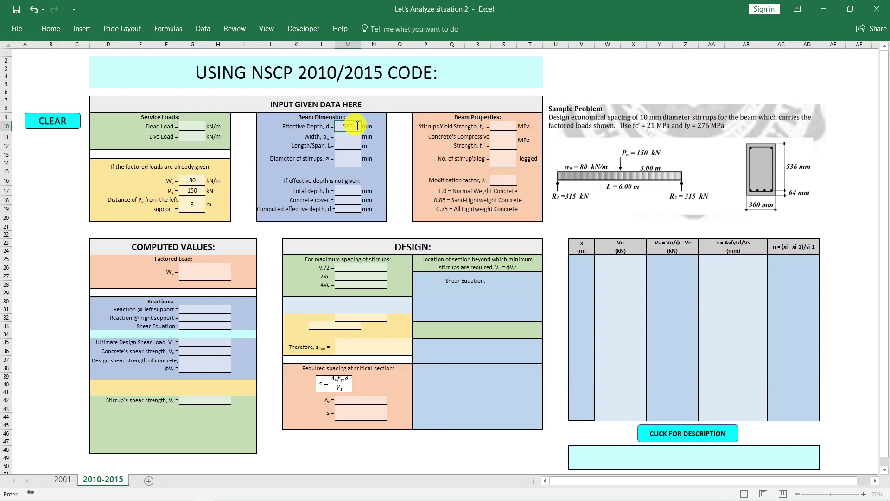
type("6")
key("Return")
type("300")
key("Return")
type("6")
key("Return")
type("10")
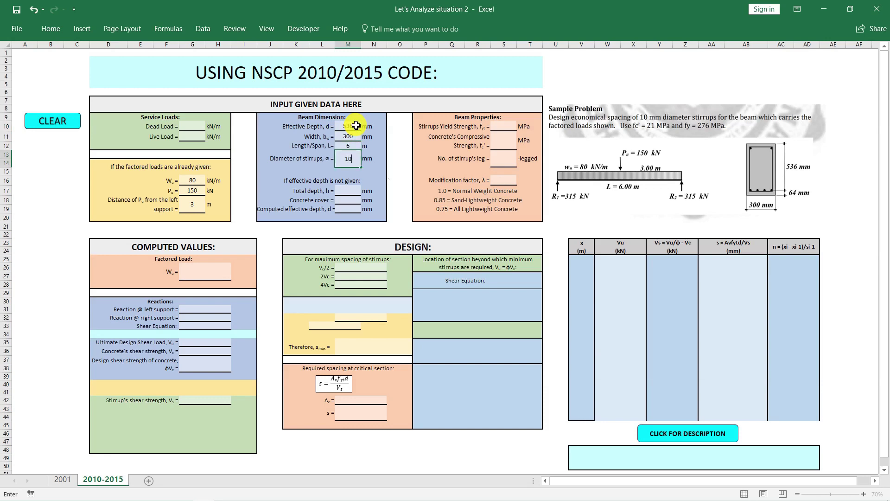
- Enter the beam properties: stirrup yield strength 276 MPa, concrete compressive strength 21 MPa, 2-legged stirrups and modification factor 1
left_click(506, 126)
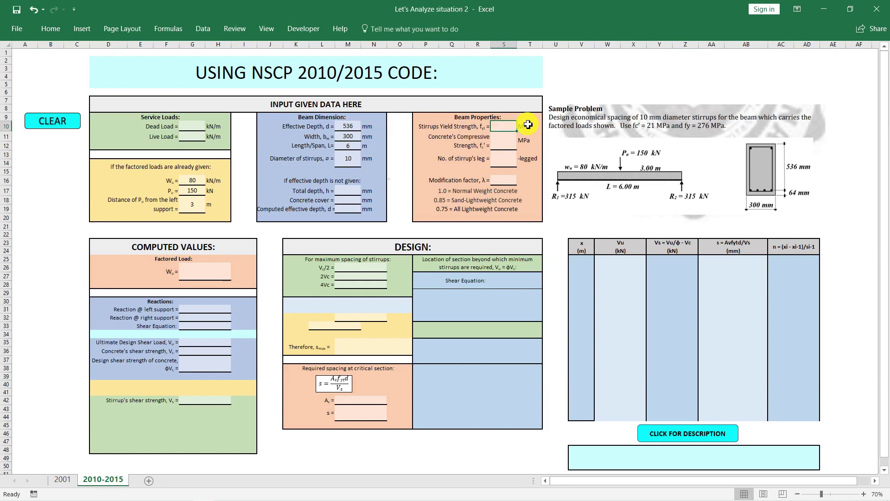
type("276")
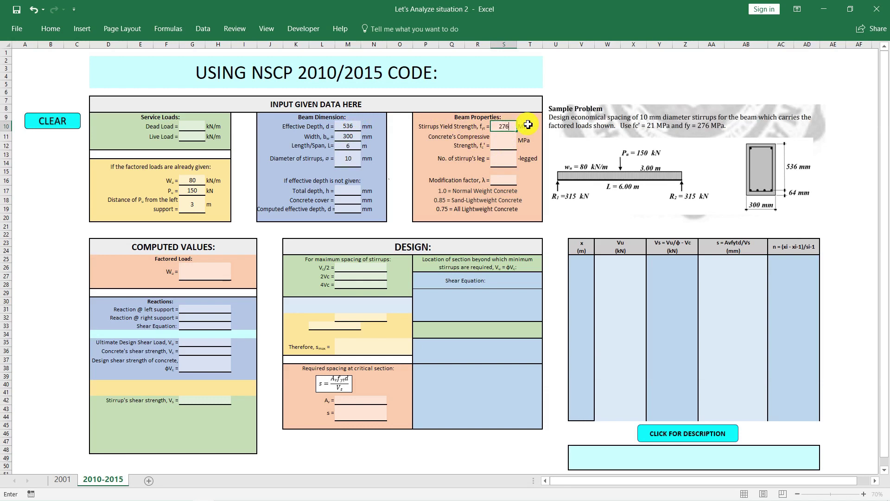
key("Return")
type("21")
key("Return")
type("2")
left_click(503, 181)
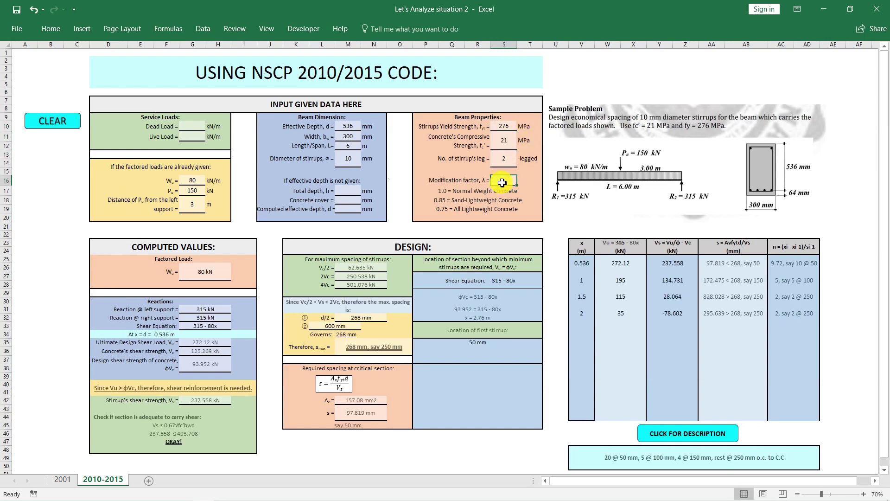
type("1")
key("Return")
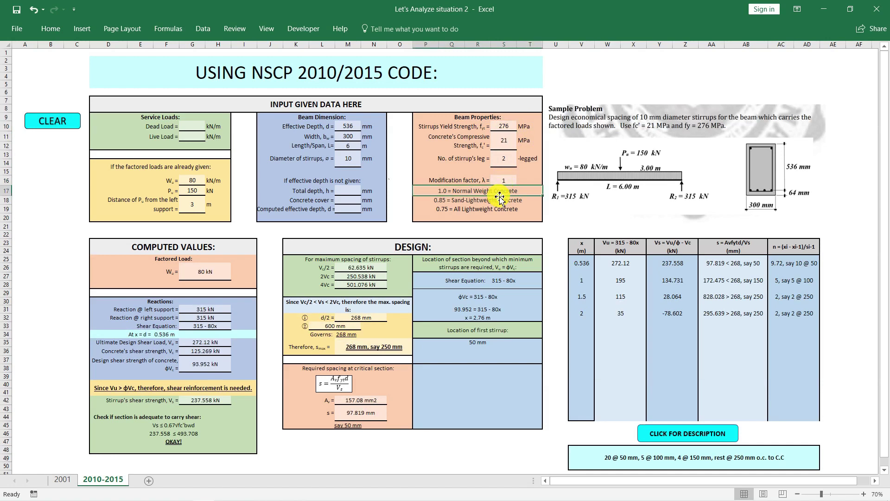
- Examine the NSCP 2010/2015 computed values: shear equation, design shear load, concrete and stirrup shear strengths and the section adequacy check
scroll(261, 368, "down", 2)
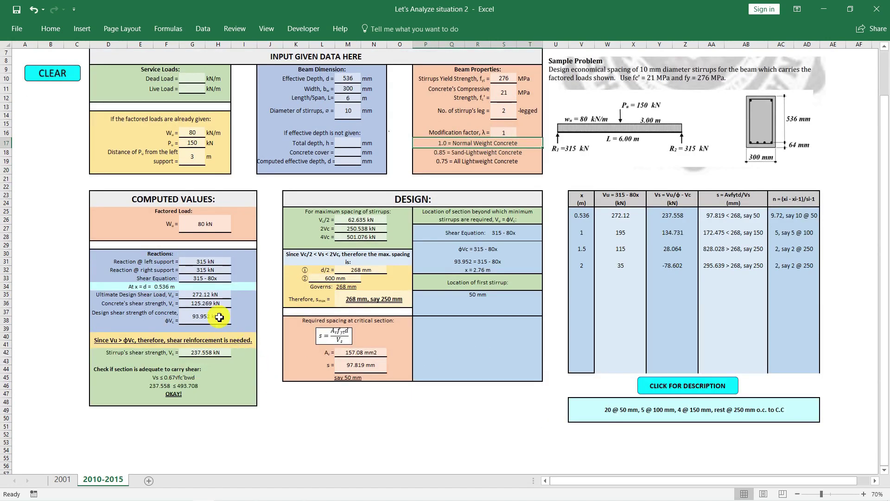
scroll(218, 316, "up", 1, "ctrl")
left_click_drag(578, 482, 536, 484)
scroll(269, 387, "down", 3)
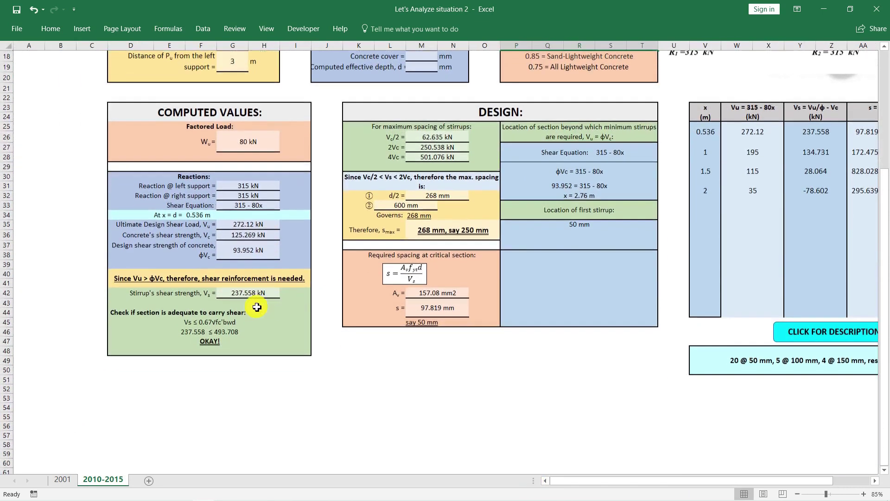
left_click(244, 206)
left_click(242, 226)
left_click(242, 248)
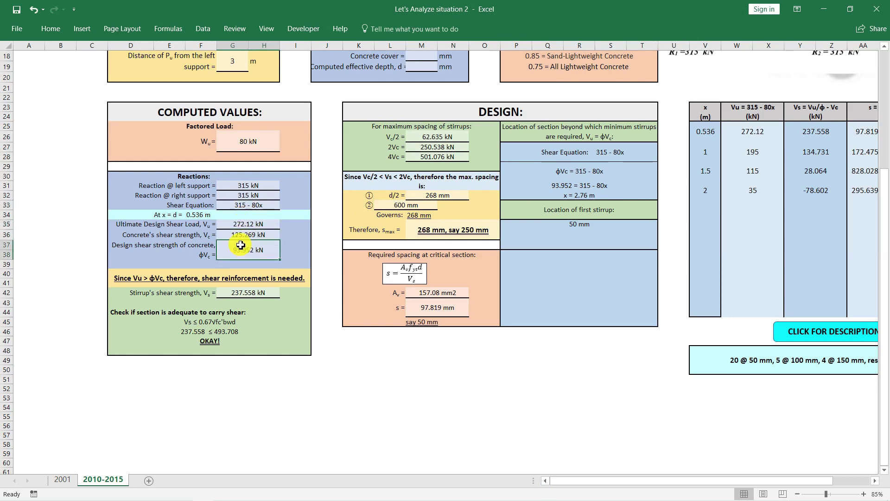
left_click(235, 292)
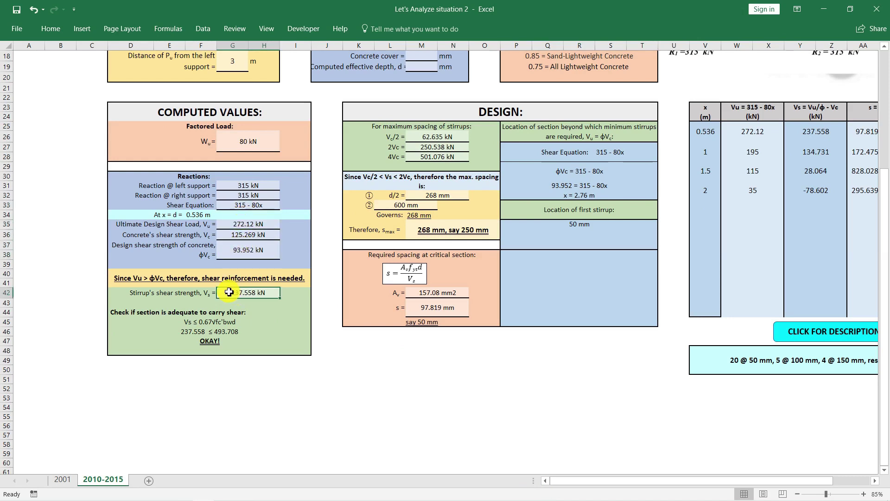
scroll(195, 287, "down", 1)
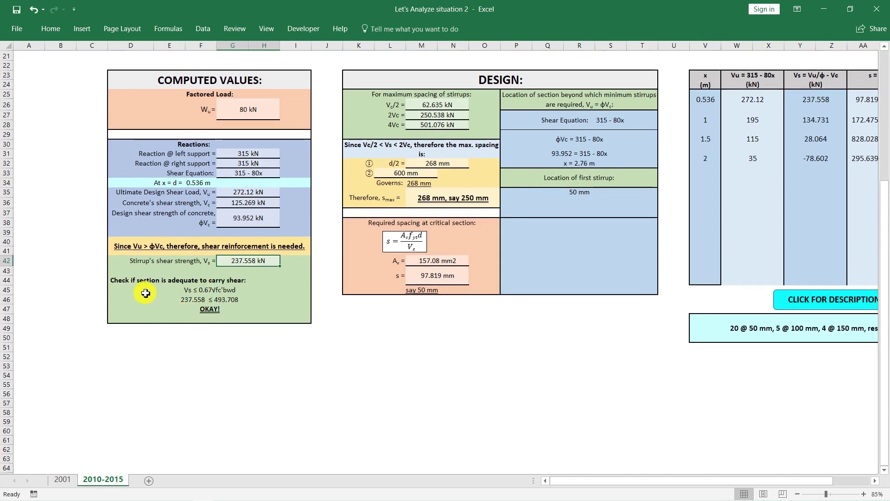
left_click(216, 309)
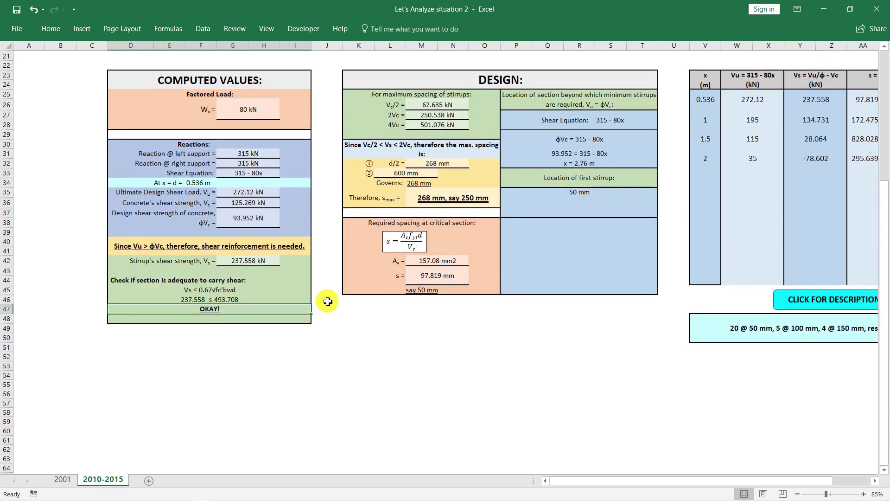
- Examine the NSCP 2010/2015 design results for the maximum stirrup spacing and the required spacing at the critical section
scroll(327, 302, "up", 1)
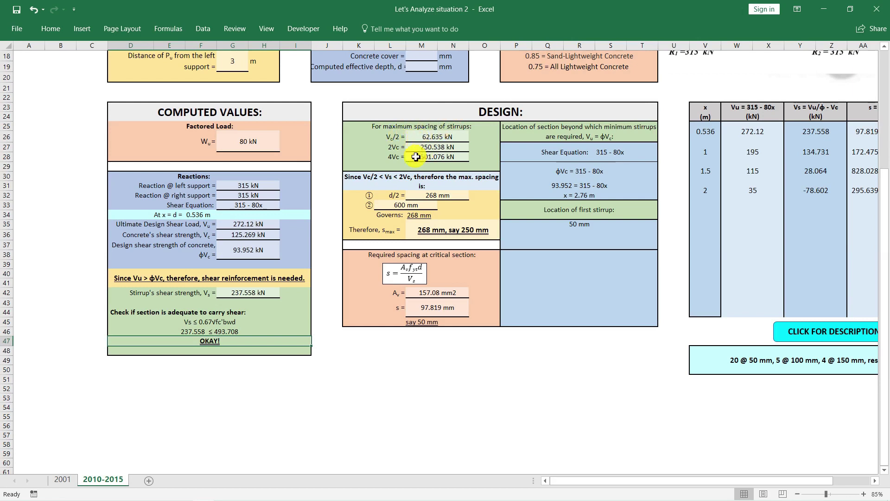
left_click(397, 206)
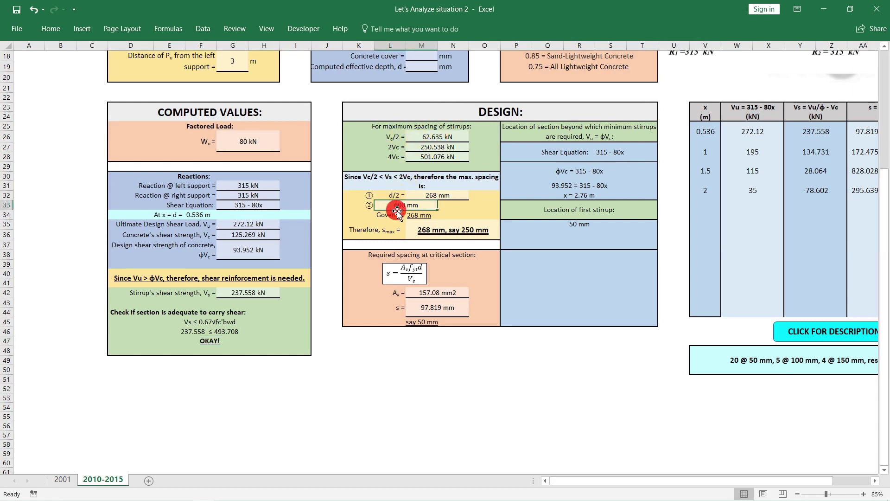
left_click(420, 216)
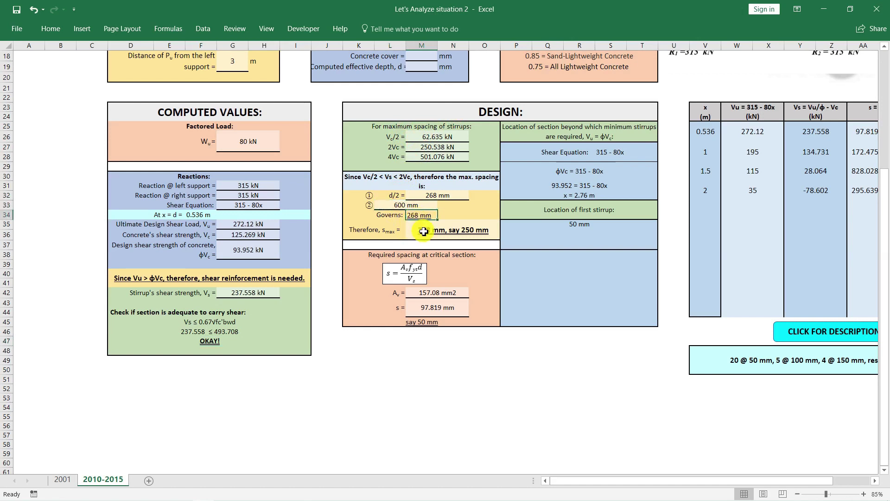
left_click(423, 231)
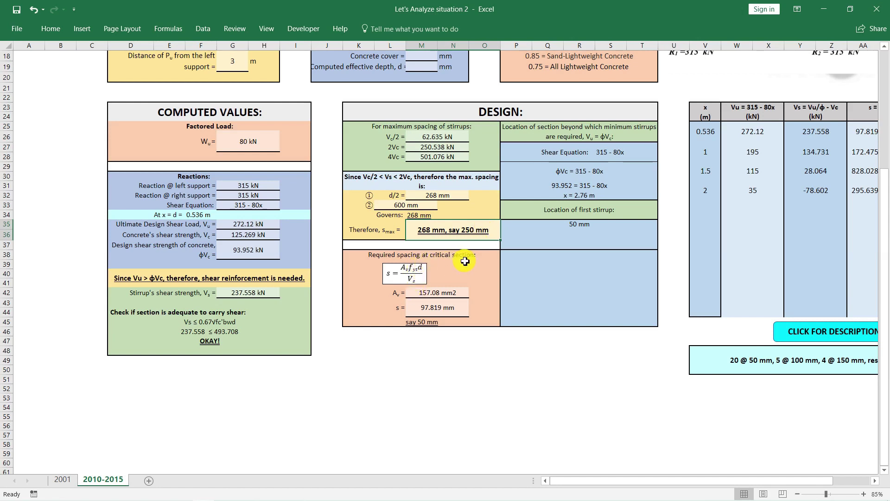
left_click(419, 311)
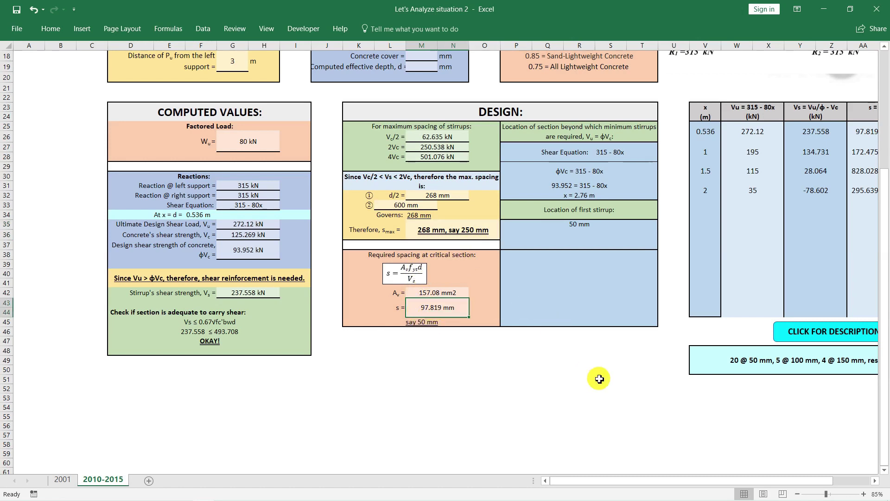
- Generate the stirrup layout description beneath the spacing table on the 2010-2015 sheet
left_click_drag(568, 484, 610, 480)
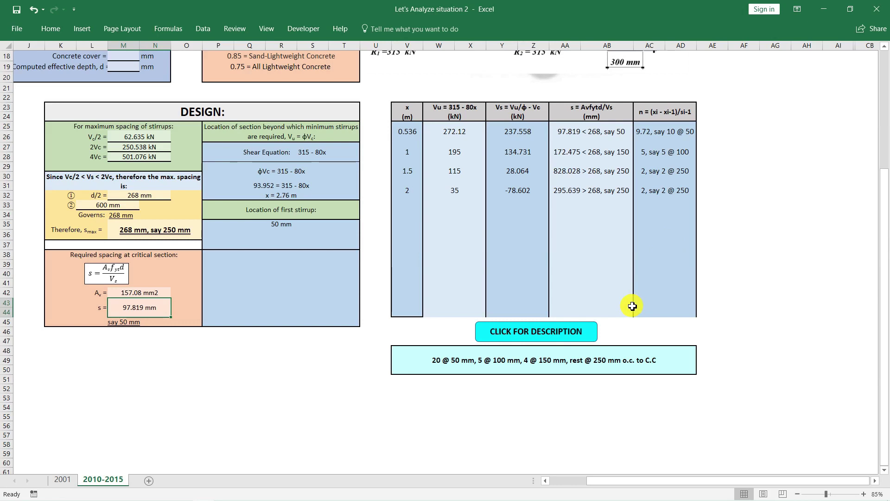
left_click(531, 335)
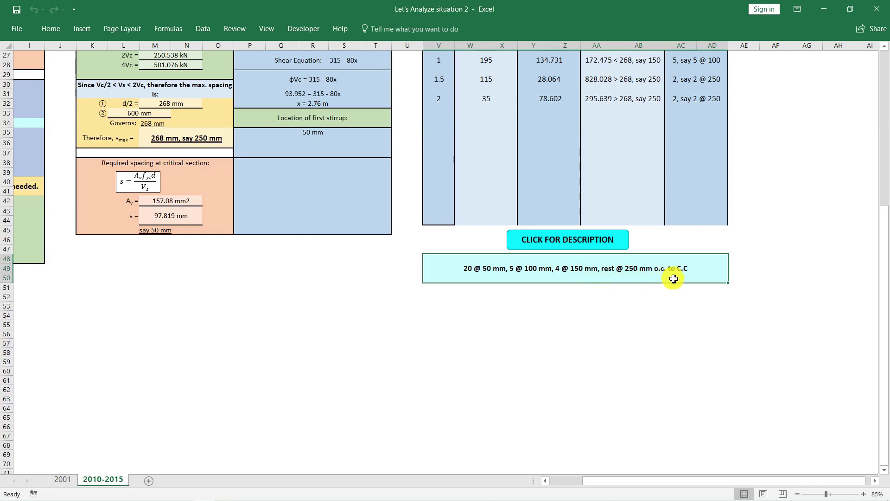
- Check the location of the first stirrup in the design section, and return to the computed values
scroll(681, 277, "up", 2)
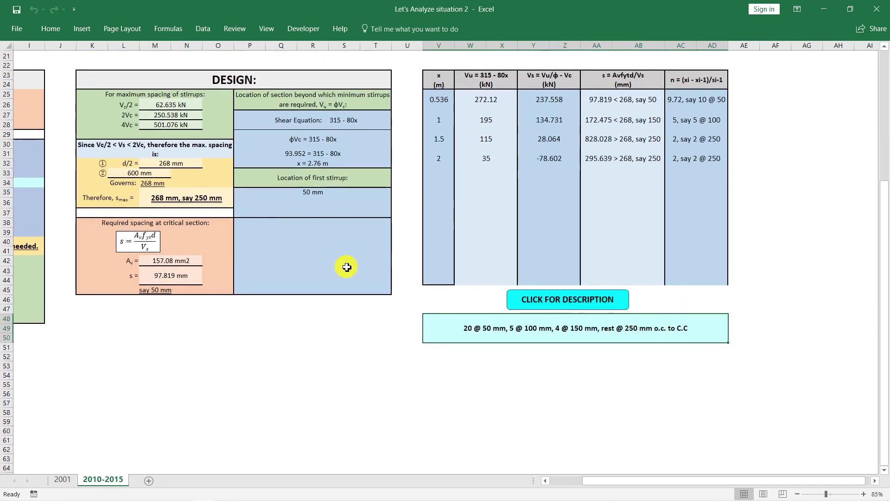
left_click(319, 193)
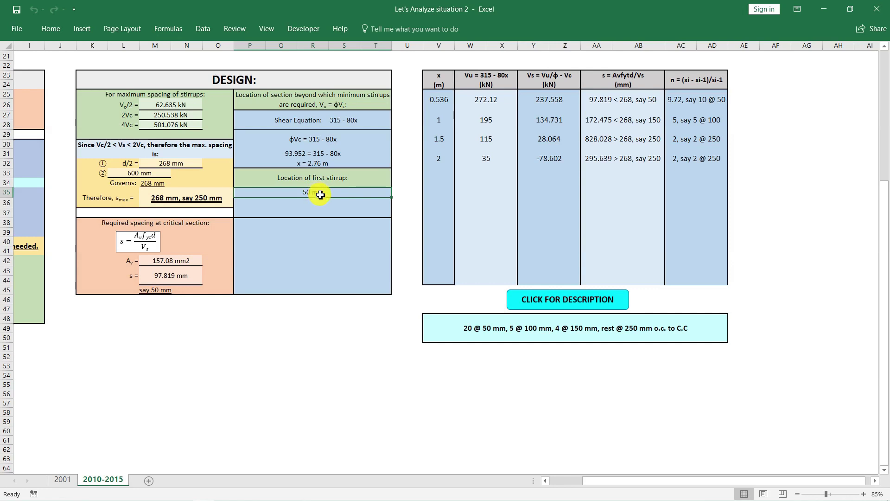
left_click(321, 204)
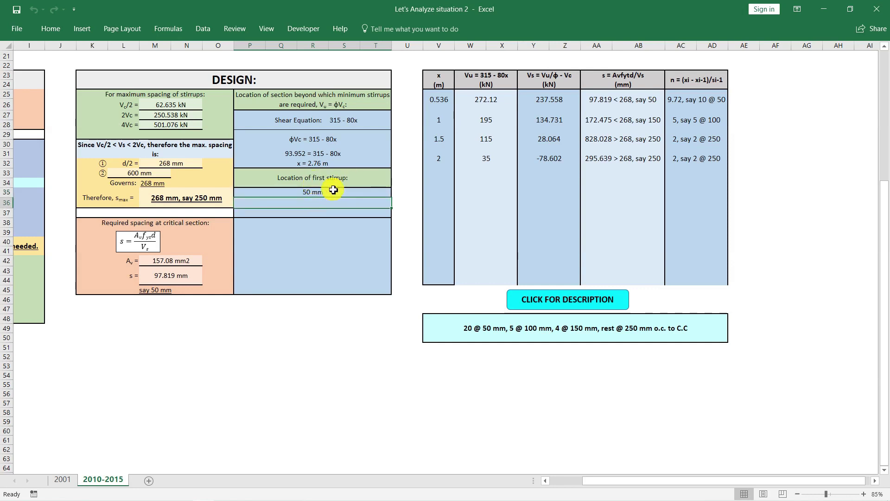
left_click(323, 194)
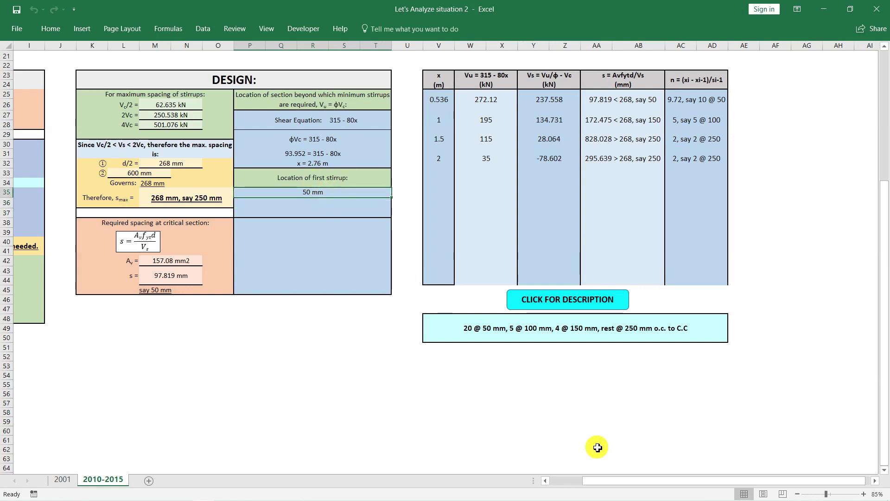
left_click_drag(597, 483, 557, 482)
scroll(519, 392, "up", 7)
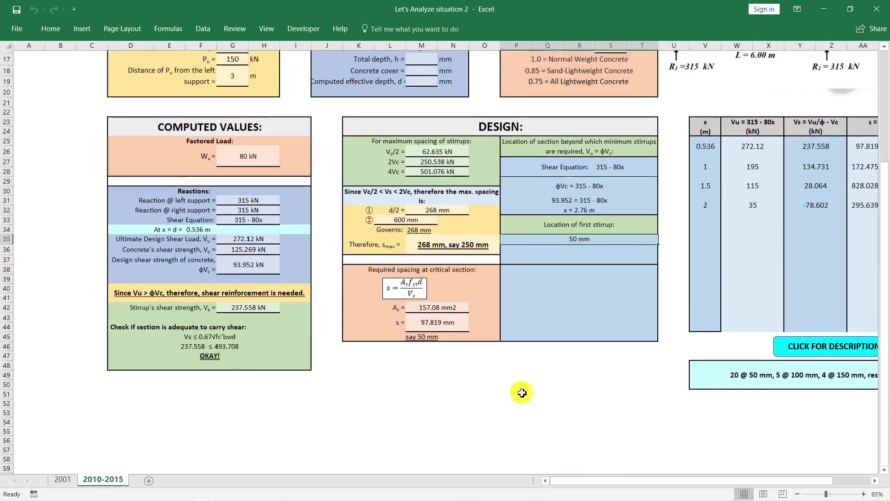